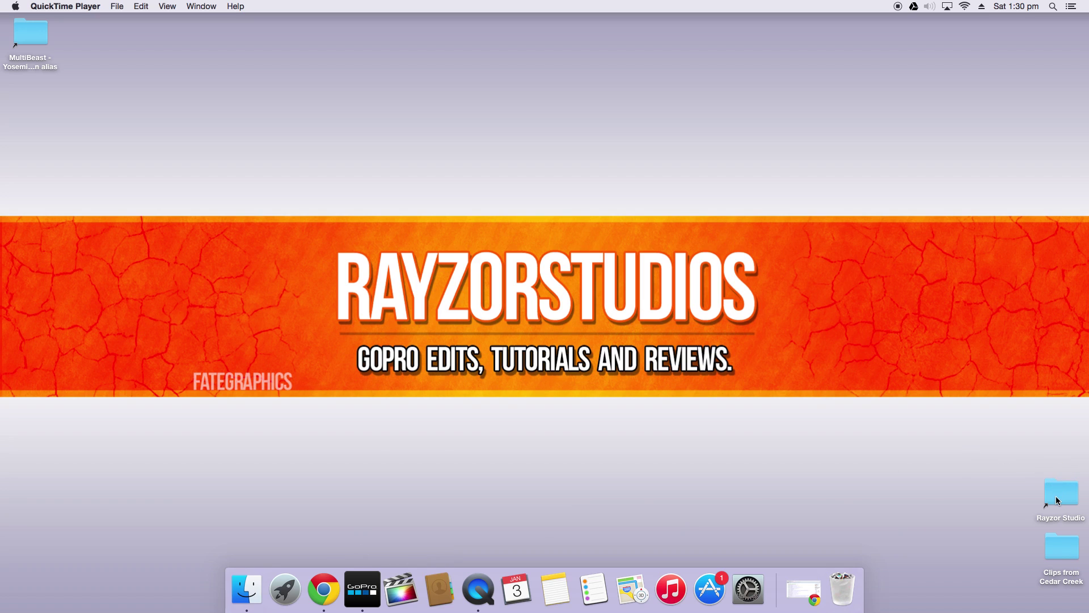
Browse Rayzor Studio to the GoPro Clips folder, preview GOPR7548.MP4, then minimise the window
{"action": "double_click", "coordinate": [1057, 500]}
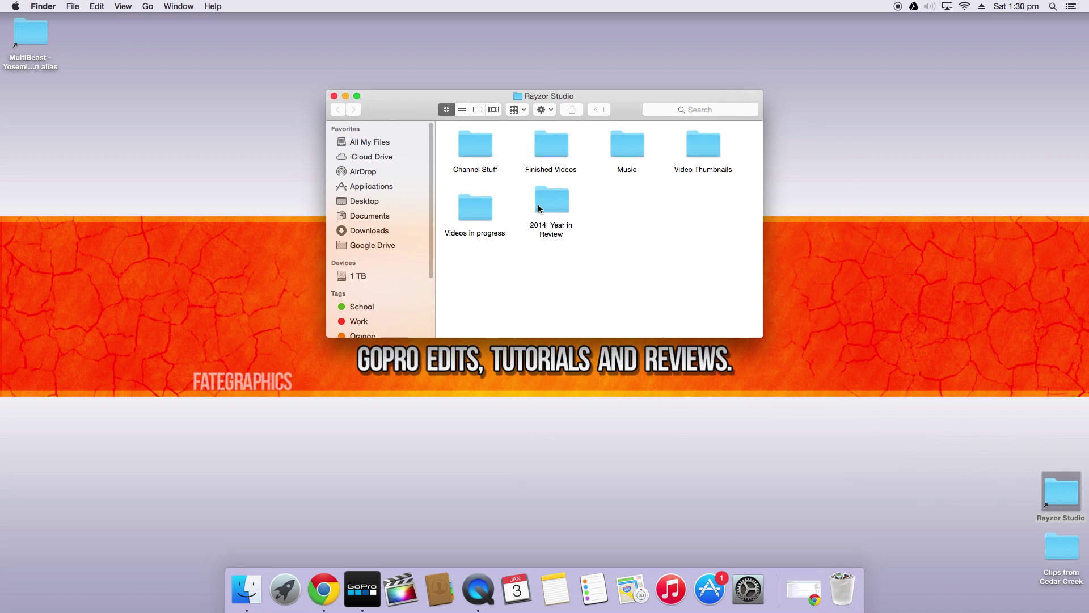
{"action": "double_click", "coordinate": [484, 209]}
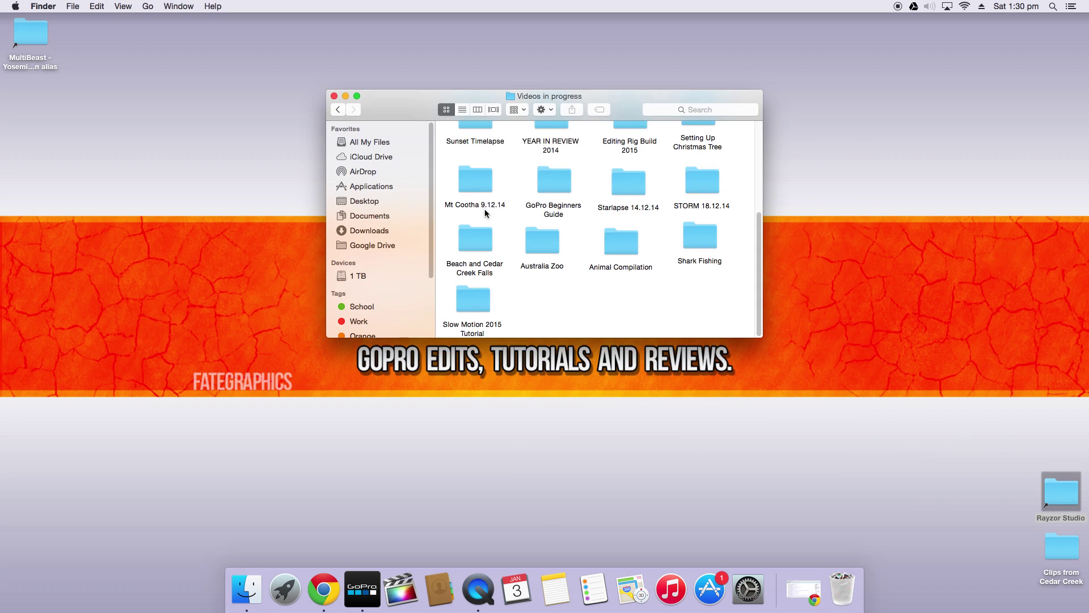
{"action": "double_click", "coordinate": [474, 293]}
{"action": "double_click", "coordinate": [460, 146]}
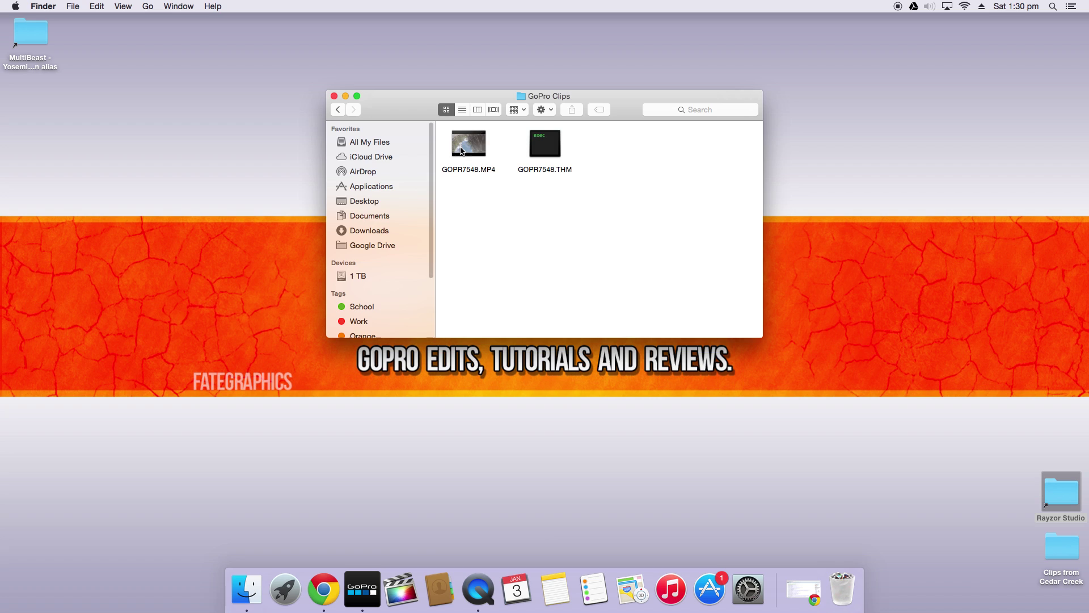
{"action": "mouse_move", "coordinate": [462, 149]}
{"action": "left_click", "coordinate": [480, 146]}
{"action": "left_click", "coordinate": [346, 96]}
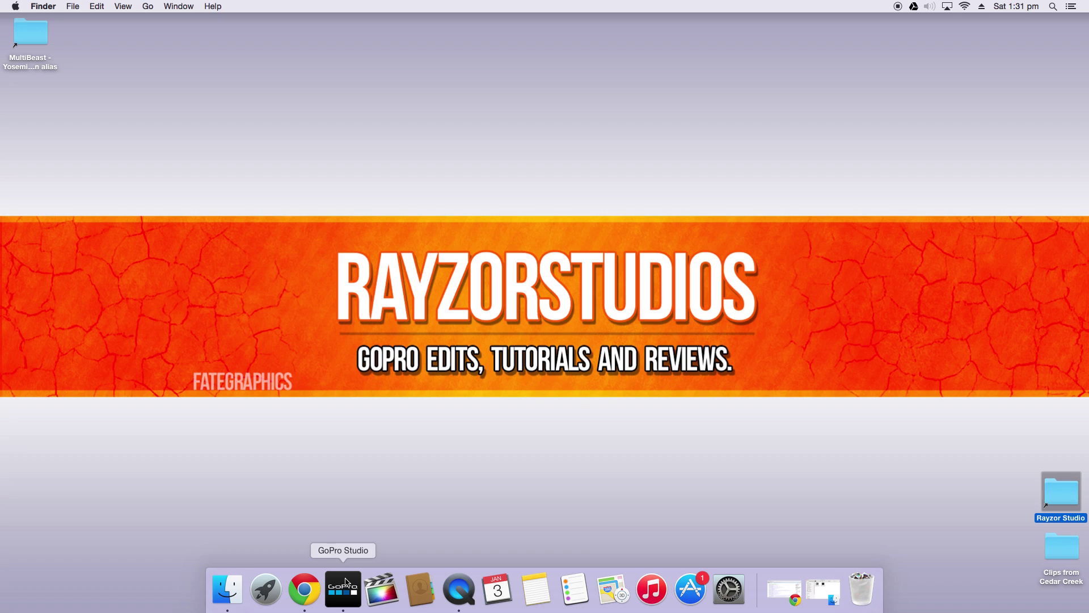
Maximise GoPro Studio, drag GOPR7548.MP4 from Finder into the import list, and load it
{"action": "left_click", "coordinate": [346, 581]}
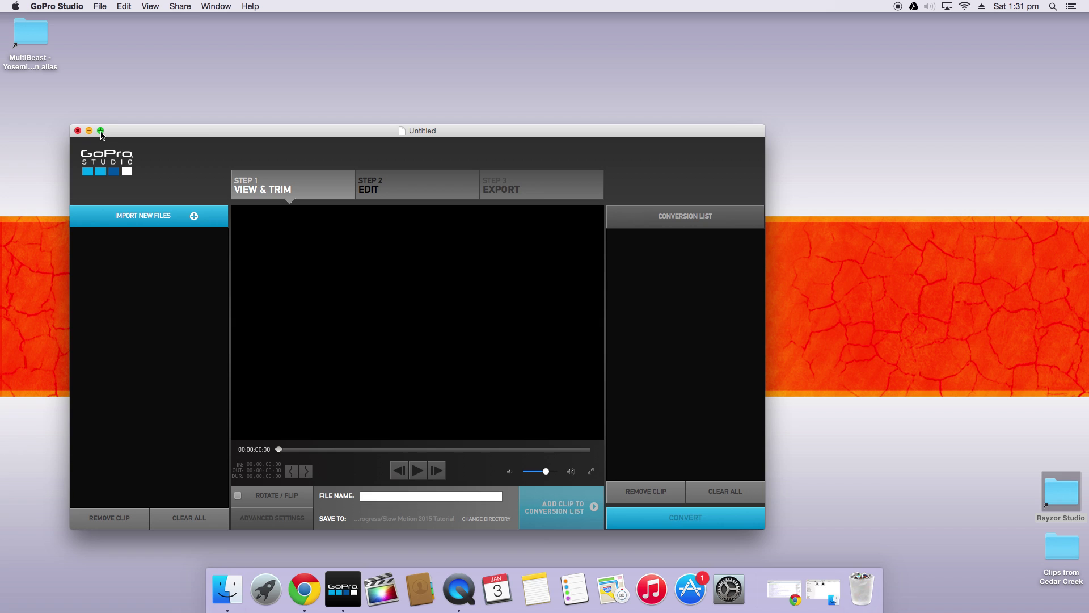
{"action": "left_click", "coordinate": [99, 131]}
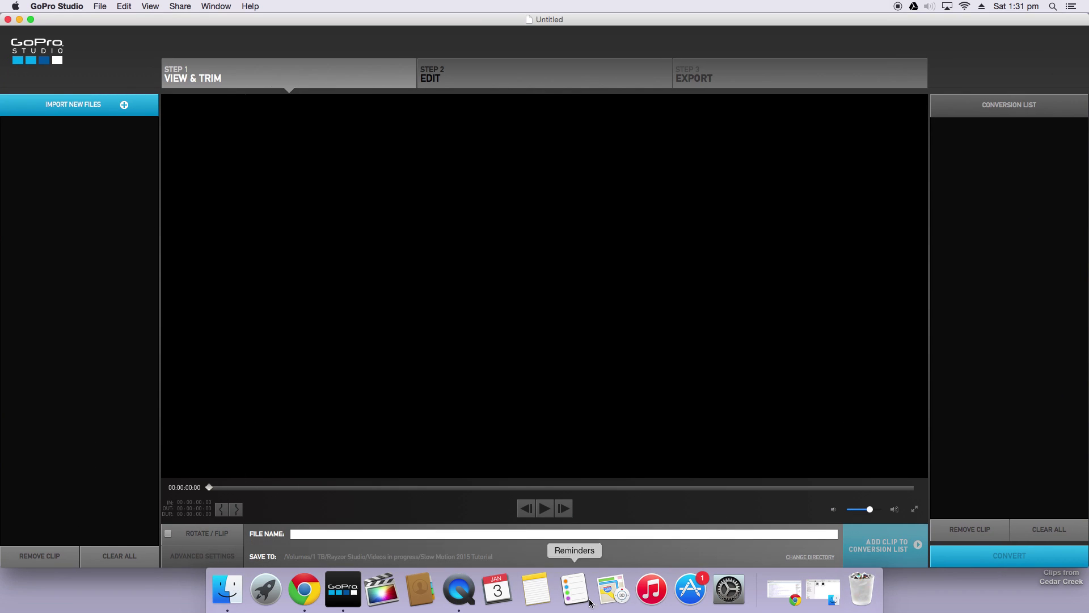
{"action": "left_click", "coordinate": [823, 590]}
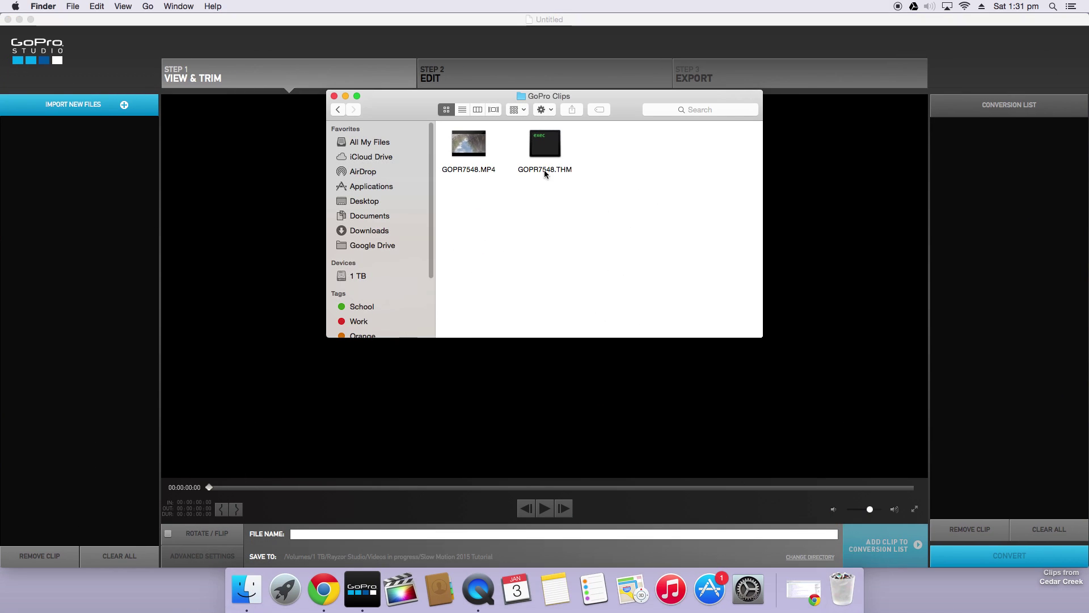
{"action": "left_click_drag", "start_coordinate": [468, 144], "coordinate": [101, 206]}
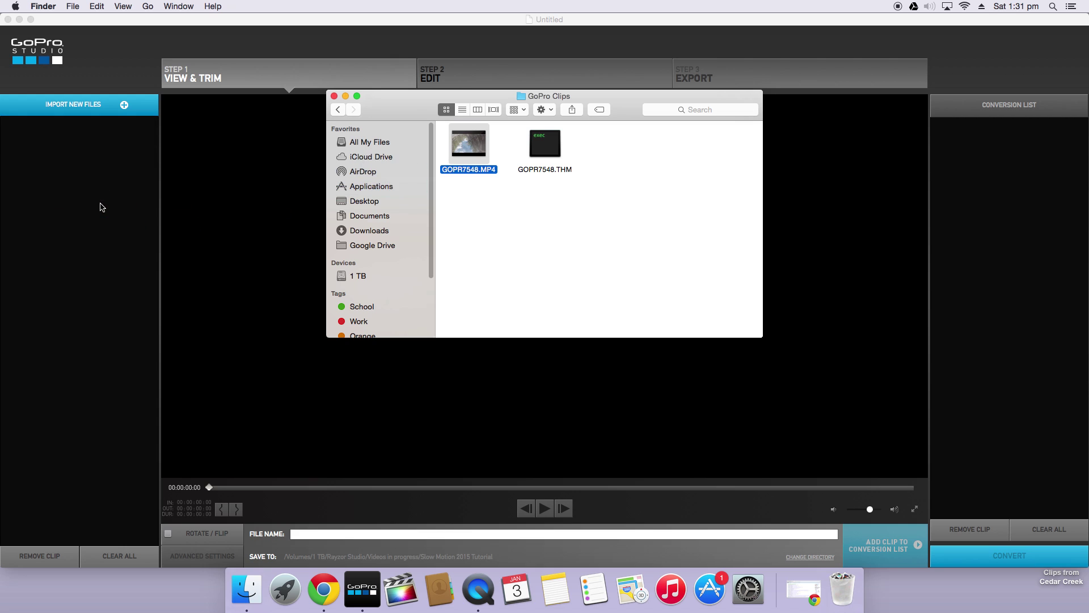
{"action": "left_click", "coordinate": [107, 34]}
{"action": "left_click", "coordinate": [101, 146]}
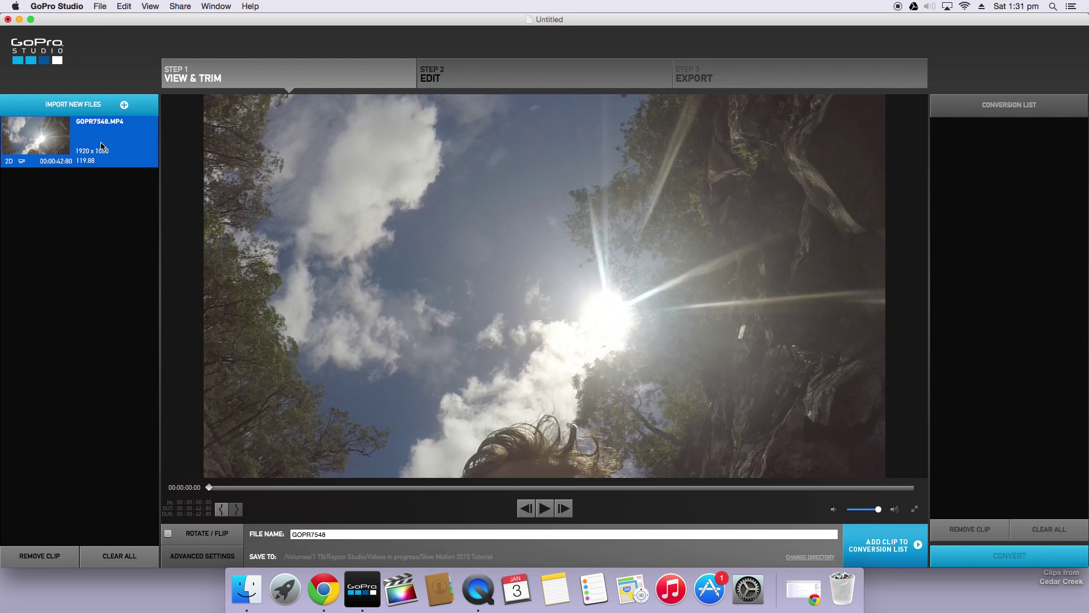
Trim GOPR7548.MP4 with an in point at 00:00:34:86 and an out point at 00:00:41:01
{"action": "mouse_move", "coordinate": [208, 488]}
{"action": "left_mouse_down"}
{"action": "mouse_move", "coordinate": [834, 483]}
{"action": "mouse_move", "coordinate": [785, 494]}
{"action": "left_mouse_up"}
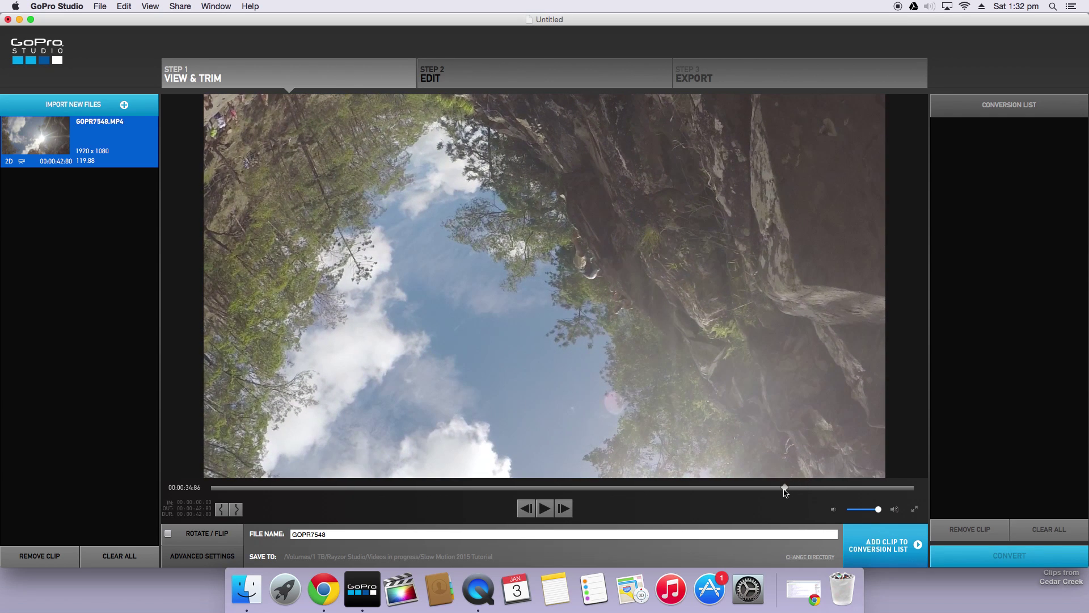
{"action": "left_click", "coordinate": [221, 511]}
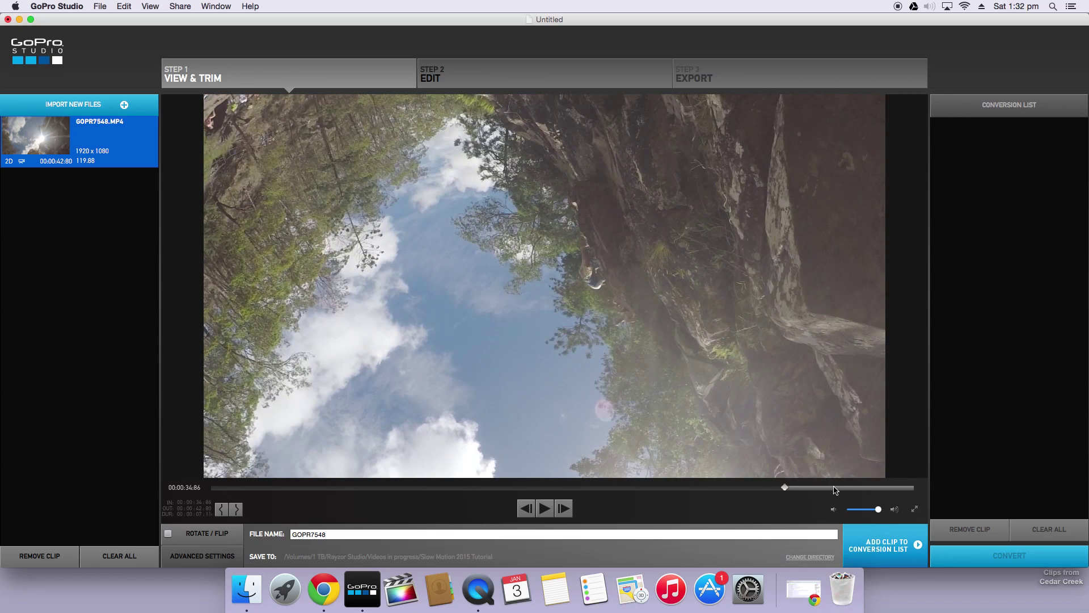
{"action": "left_click", "coordinate": [860, 487]}
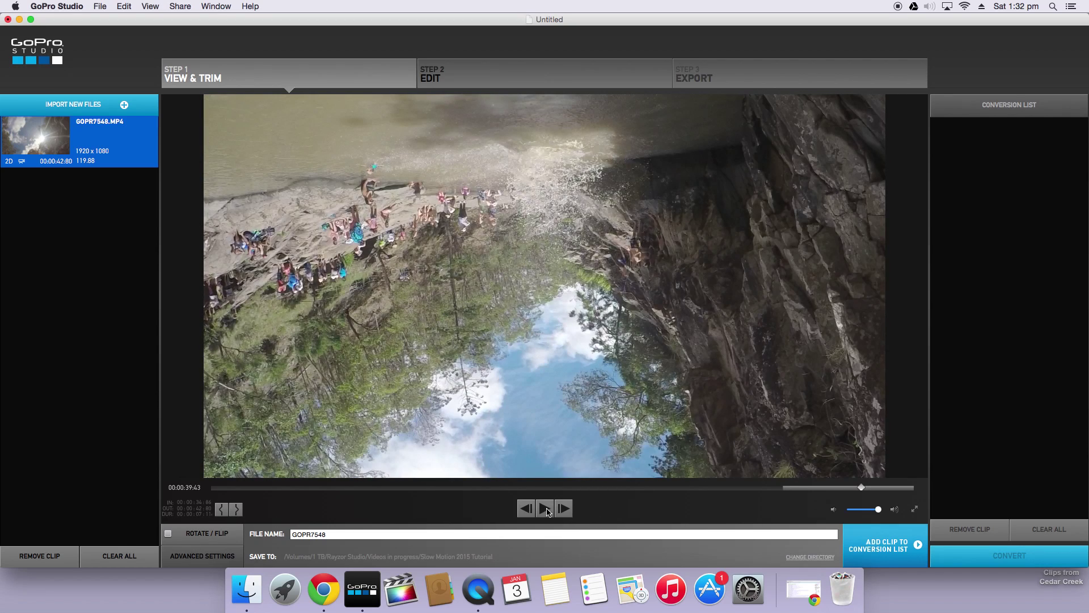
{"action": "left_click", "coordinate": [547, 510]}
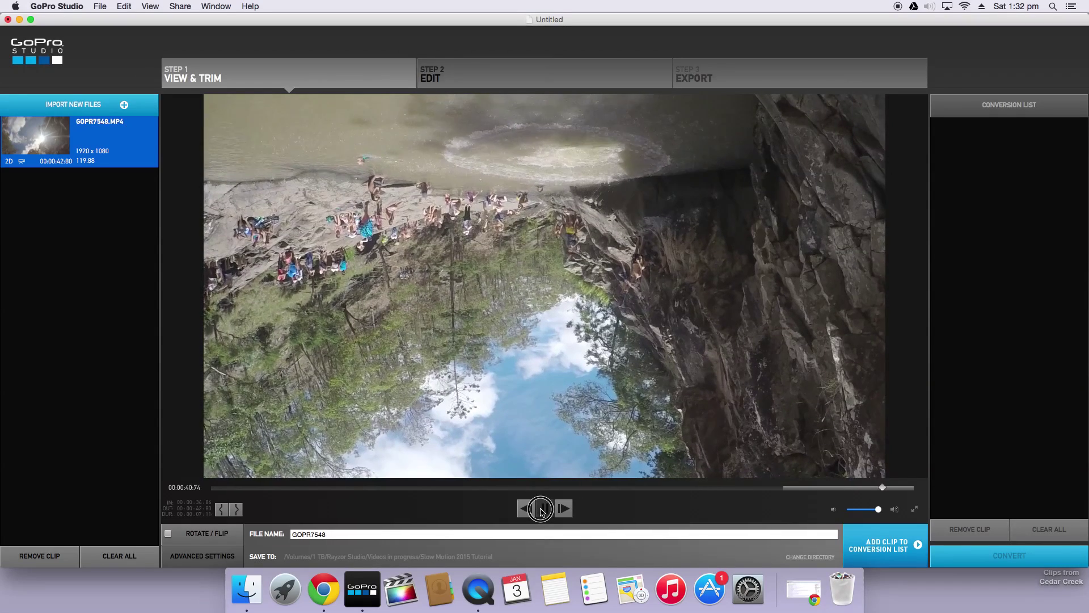
{"action": "left_click", "coordinate": [541, 510]}
{"action": "left_click", "coordinate": [237, 508]}
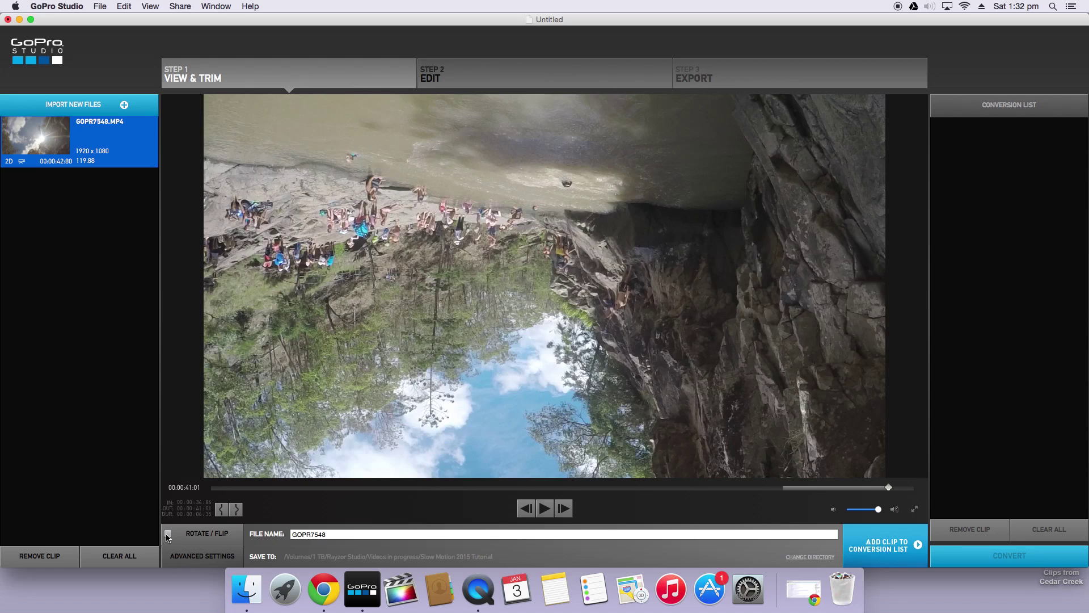
Flip the footage, name it 'Flip for slow motion' in Slow Motion 2015 Tutorial, and queue it
{"action": "left_click", "coordinate": [168, 534]}
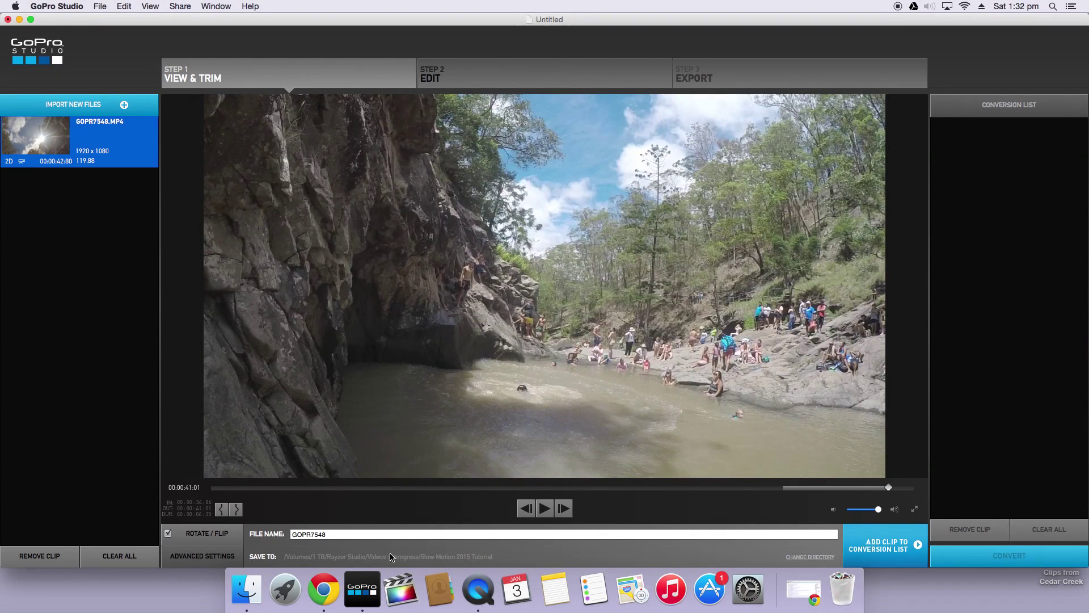
{"action": "left_click", "coordinate": [334, 534]}
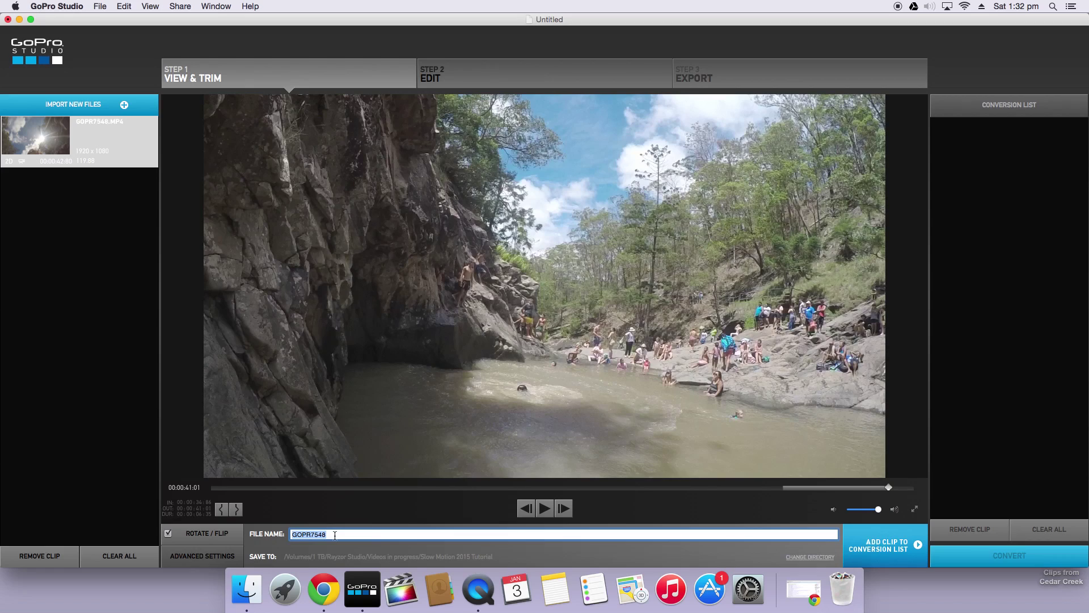
{"action": "type", "text": "Flip for slow motion"}
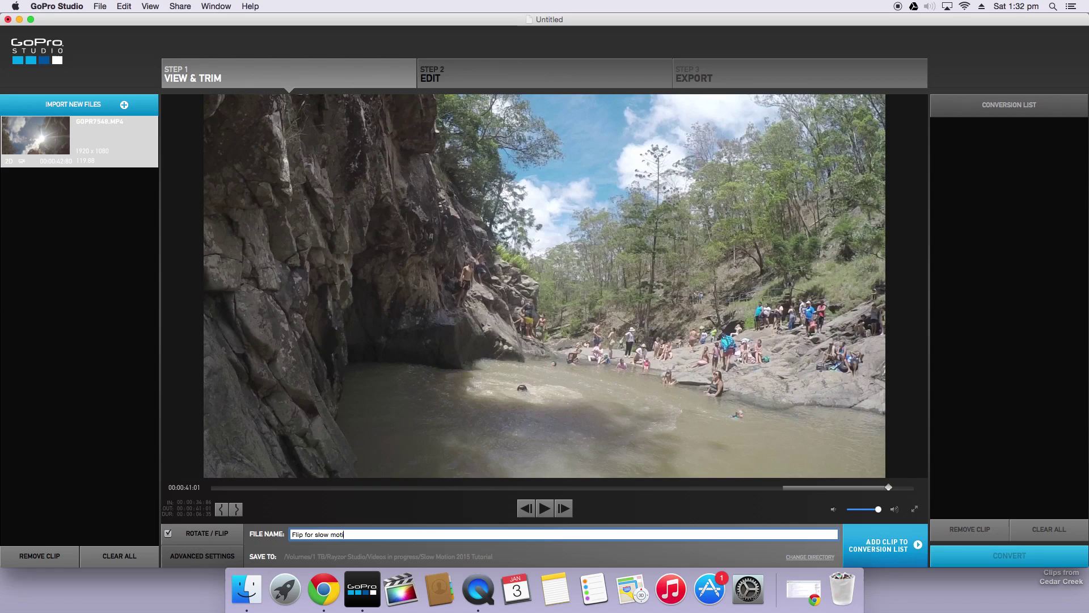
{"action": "left_click", "coordinate": [804, 557]}
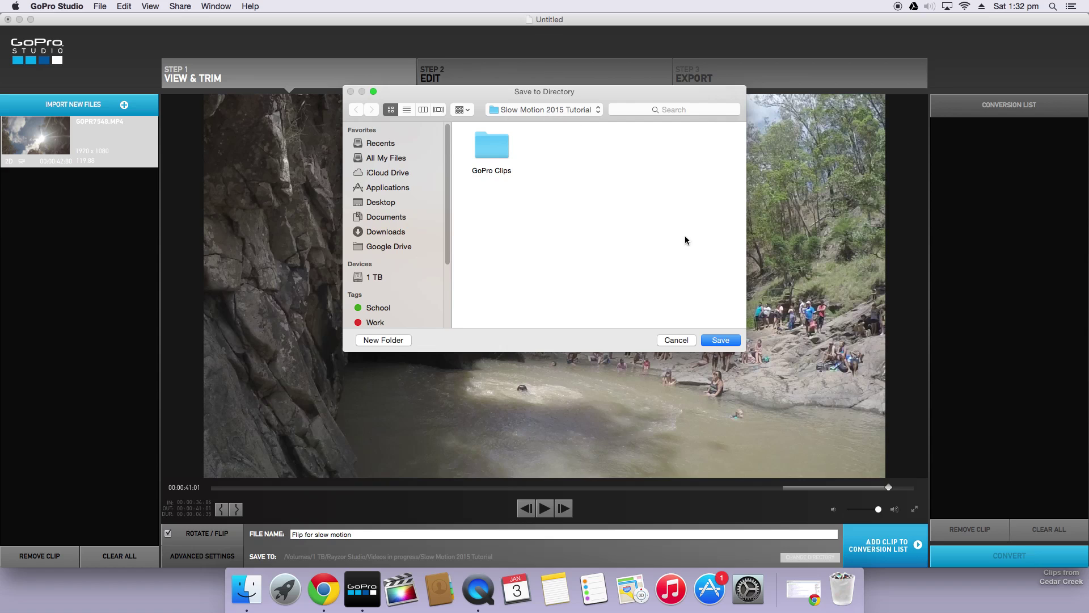
{"action": "left_click", "coordinate": [710, 341]}
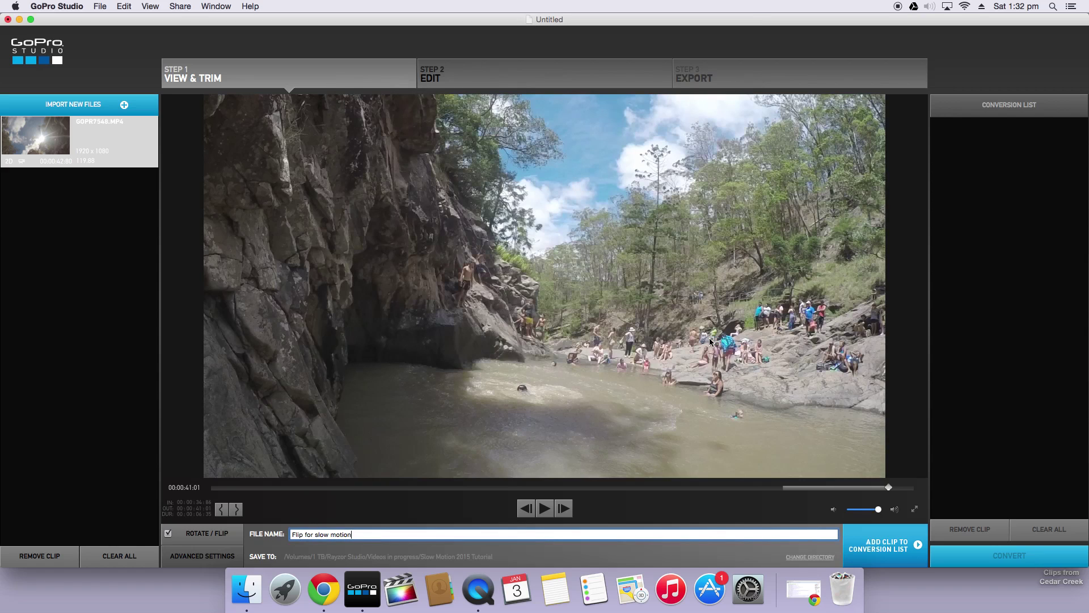
{"action": "left_click", "coordinate": [888, 540]}
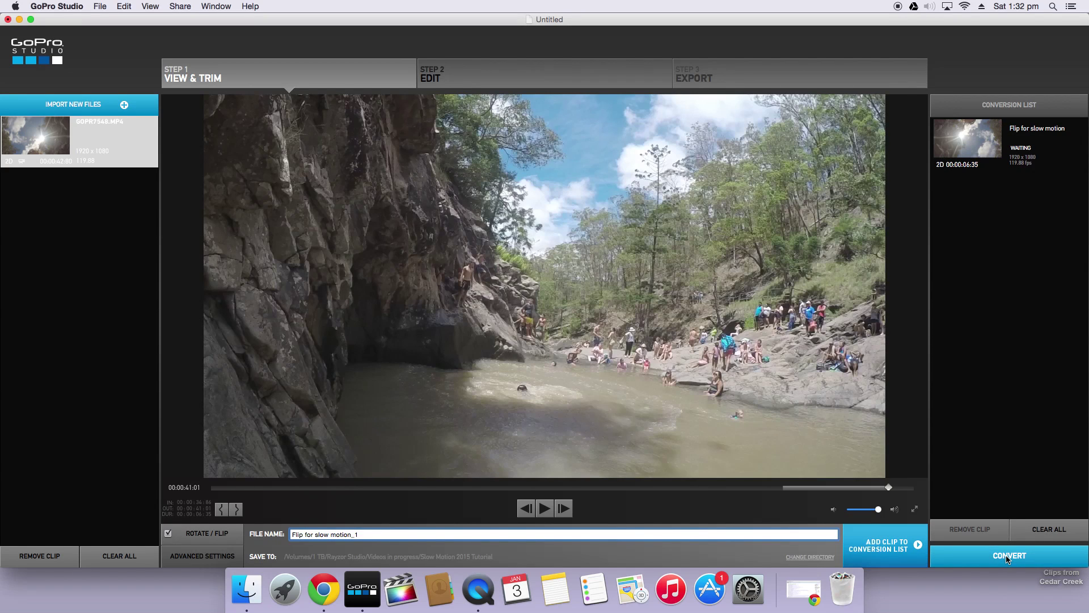
Convert the queued Flip for slow motion clip and proceed to Step 2, Edit
{"action": "left_click", "coordinate": [1007, 557]}
{"action": "left_click", "coordinate": [1015, 556]}
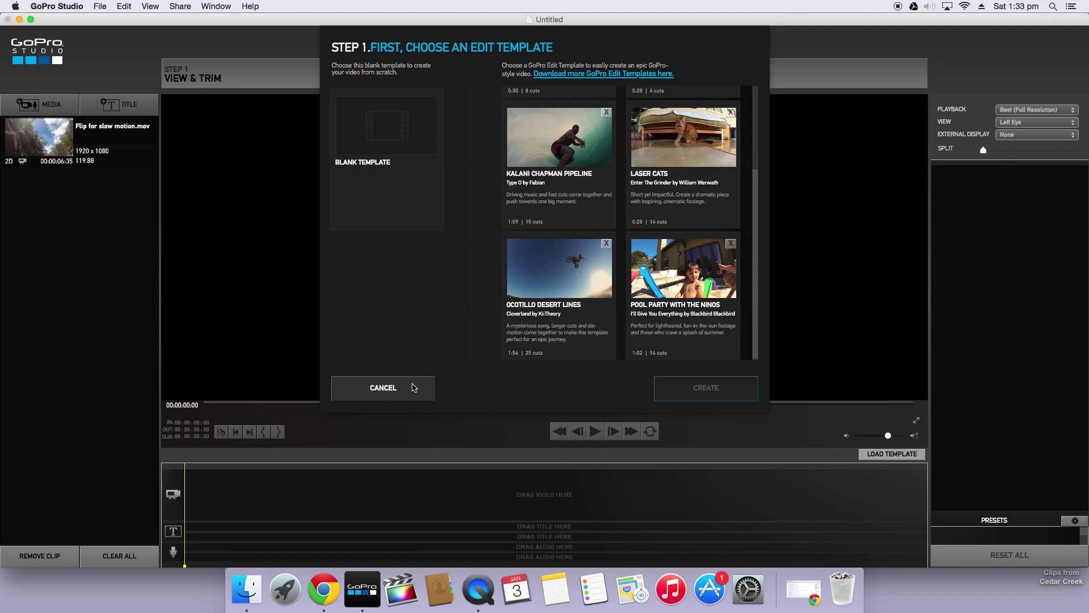
Skip the template chooser and place Flip for slow motion on the video track
{"action": "left_click", "coordinate": [407, 390]}
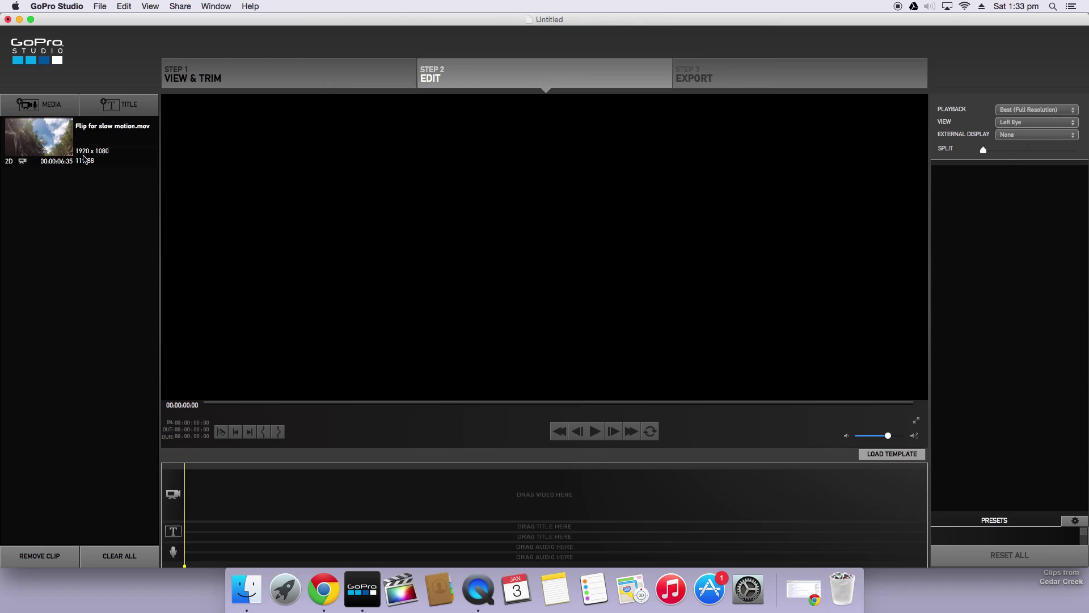
{"action": "left_click_drag", "start_coordinate": [60, 137], "coordinate": [277, 488]}
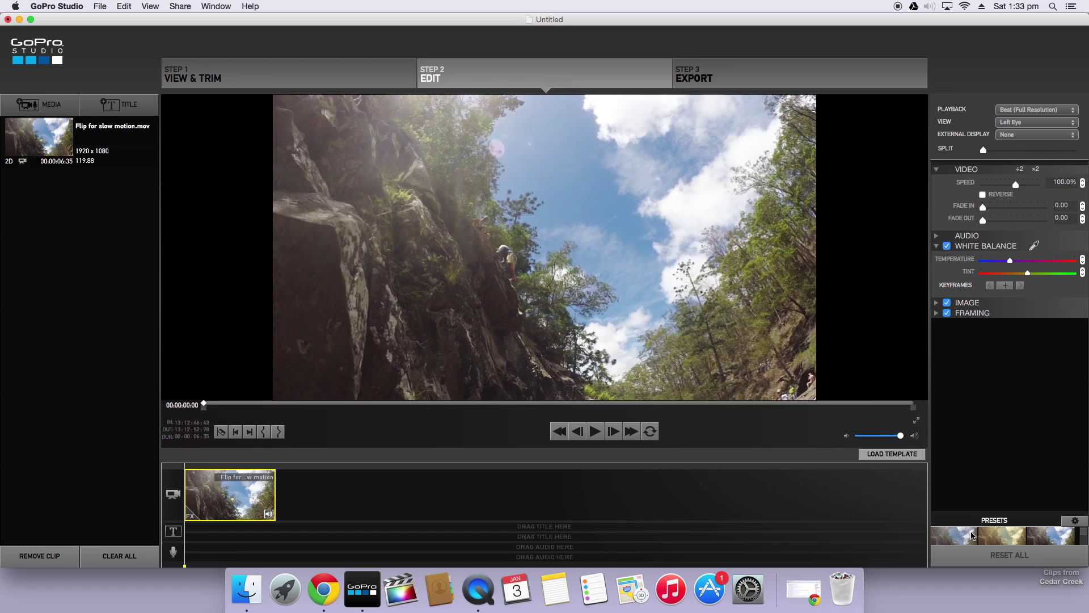
{"action": "left_click", "coordinate": [965, 536]}
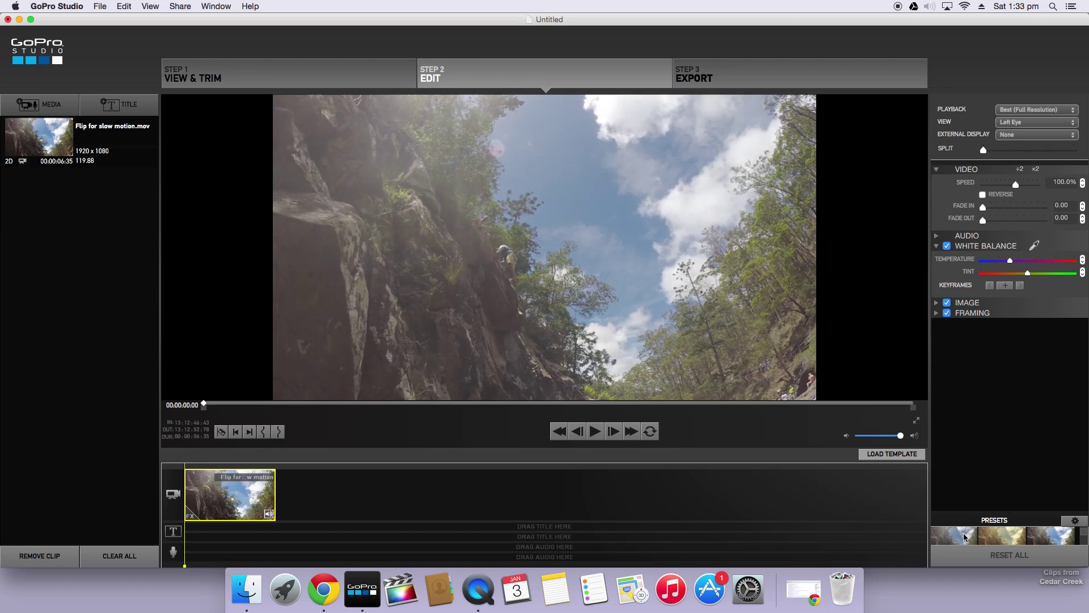
Expand the presets grid, try the ProTune look, then revert to none and collapse the panel
{"action": "left_click_drag", "start_coordinate": [993, 507], "coordinate": [987, 352]}
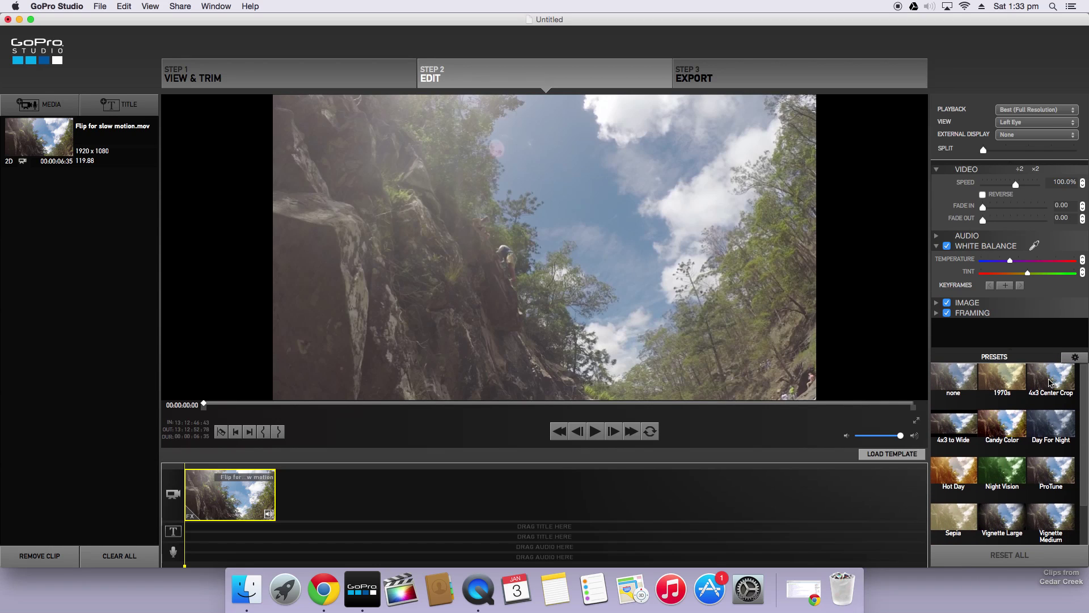
{"action": "scroll", "coordinate": [987, 421], "scroll_direction": "down", "scroll_amount": 2}
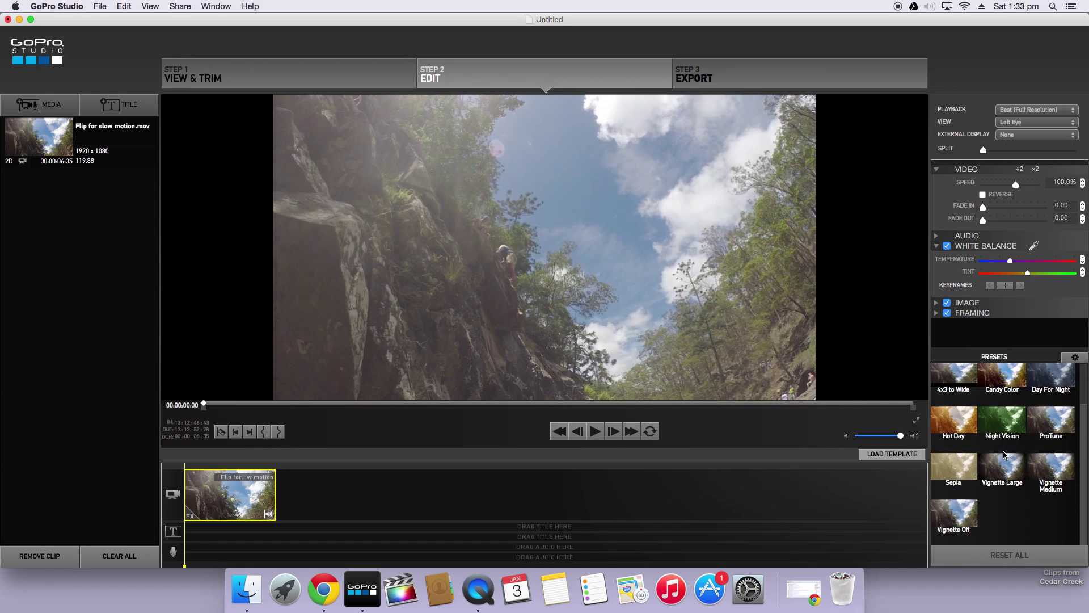
{"action": "scroll", "coordinate": [1004, 452], "scroll_direction": "up", "scroll_amount": 2}
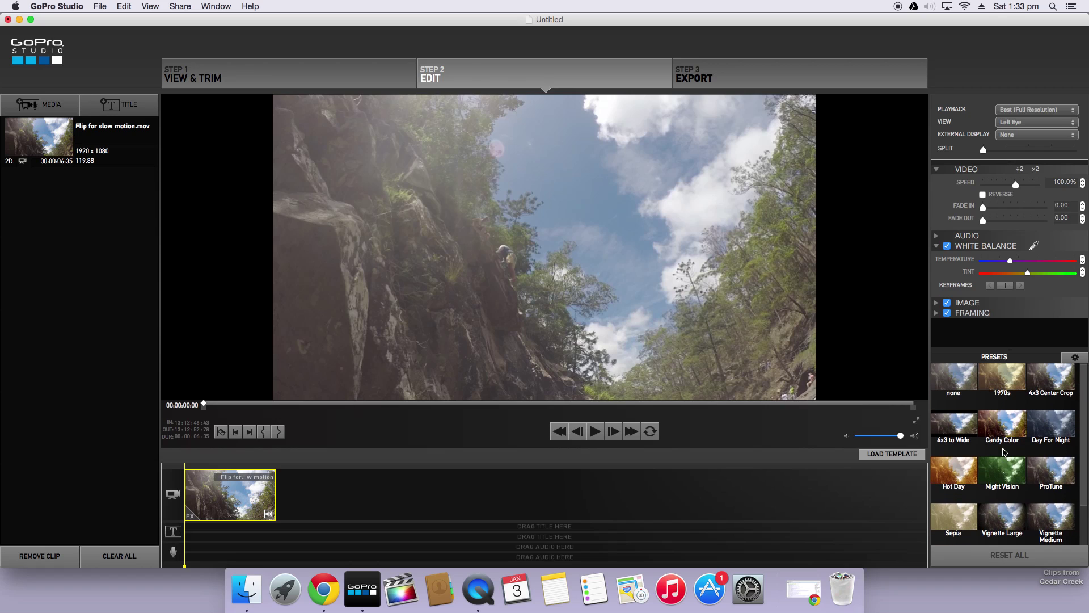
{"action": "left_click", "coordinate": [1057, 475]}
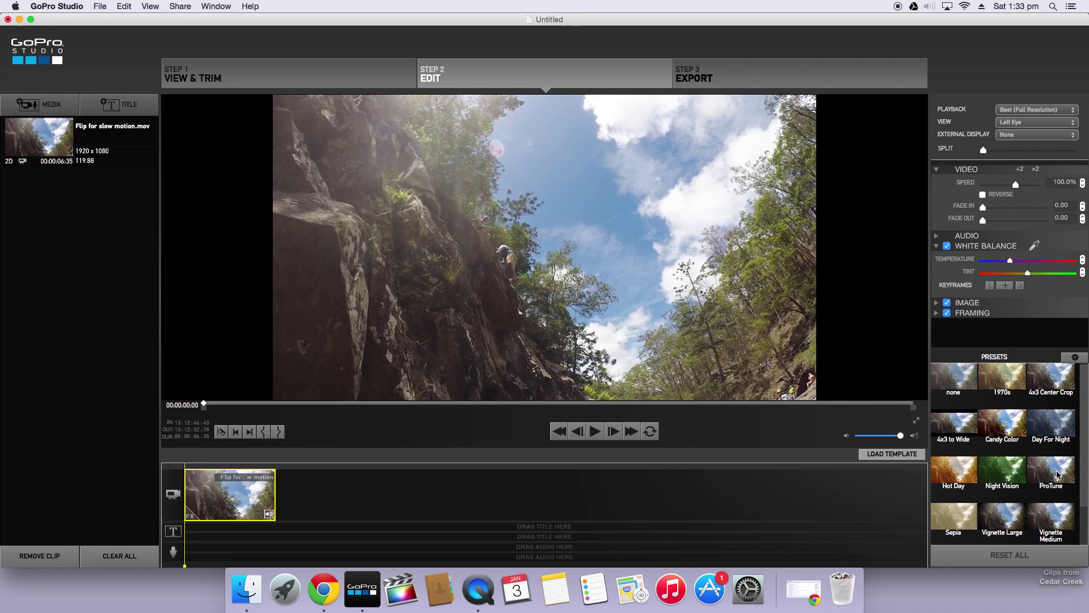
{"action": "left_click", "coordinate": [955, 381]}
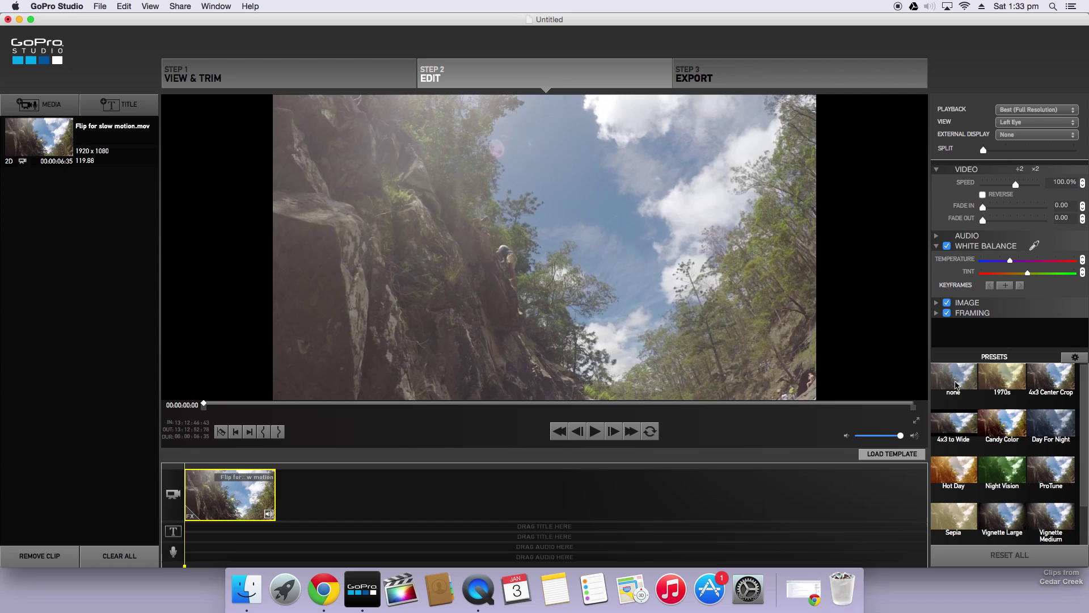
{"action": "left_click_drag", "start_coordinate": [978, 348], "coordinate": [984, 515]}
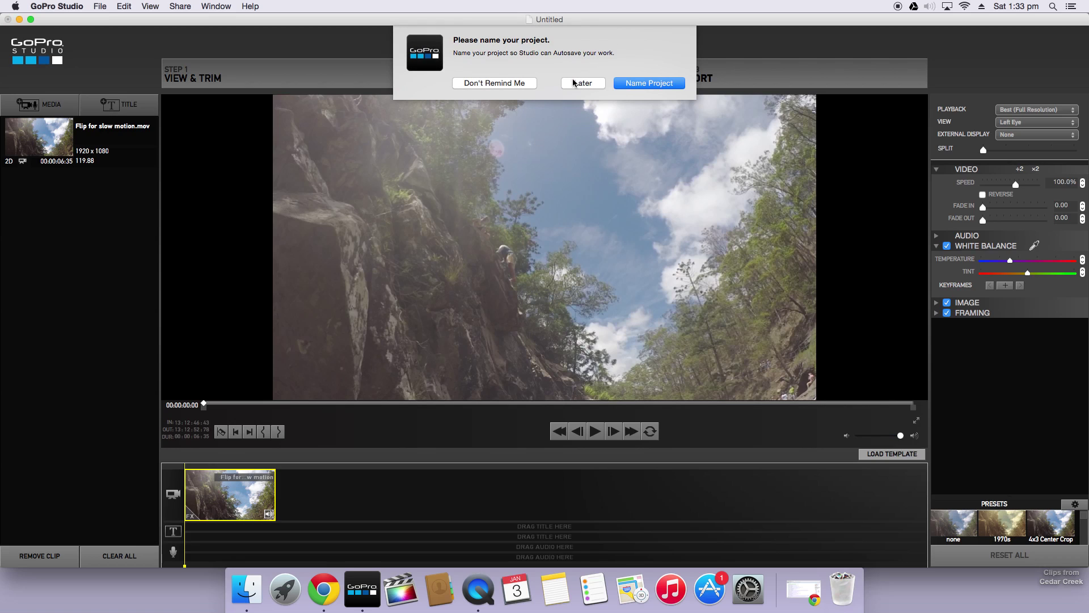
In the IMAGE settings, lower exposure slightly, adjust contrast and increase sharpness
{"action": "left_click", "coordinate": [574, 83]}
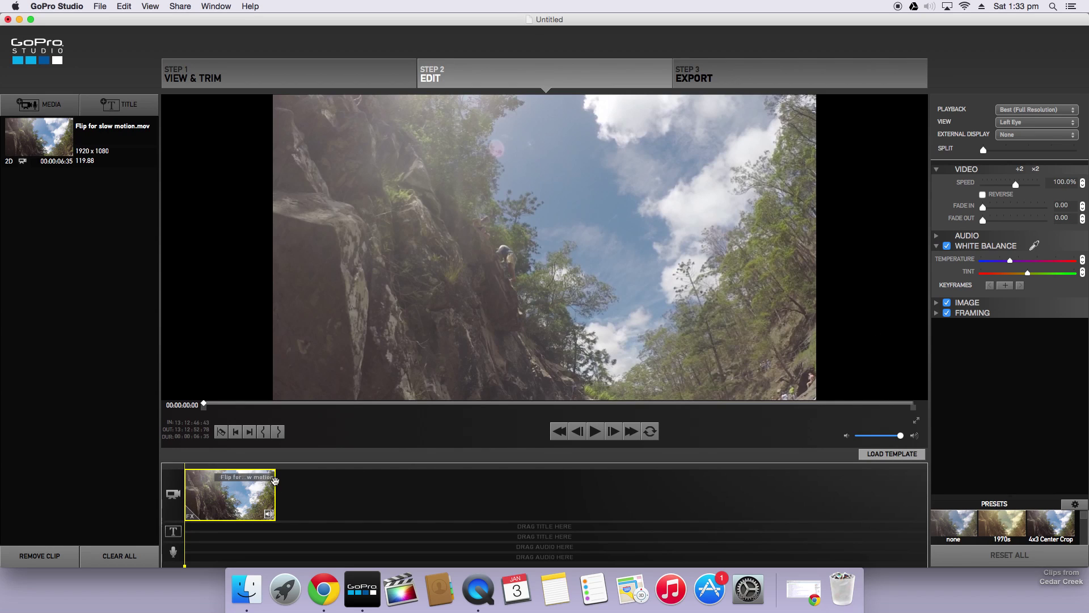
{"action": "left_click", "coordinate": [935, 303]}
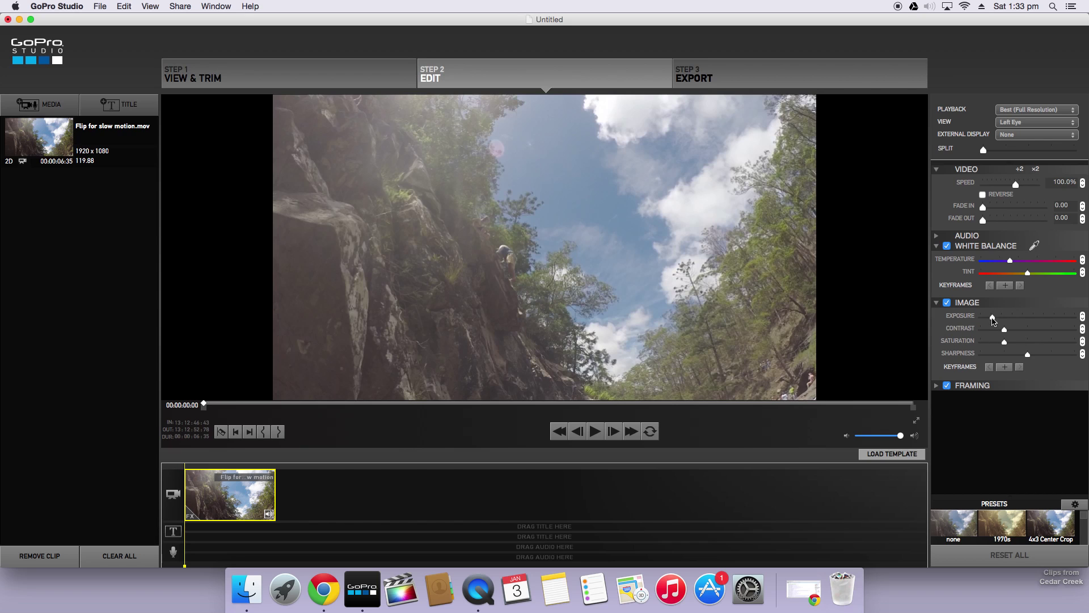
{"action": "left_click_drag", "start_coordinate": [991, 316], "coordinate": [1017, 333]}
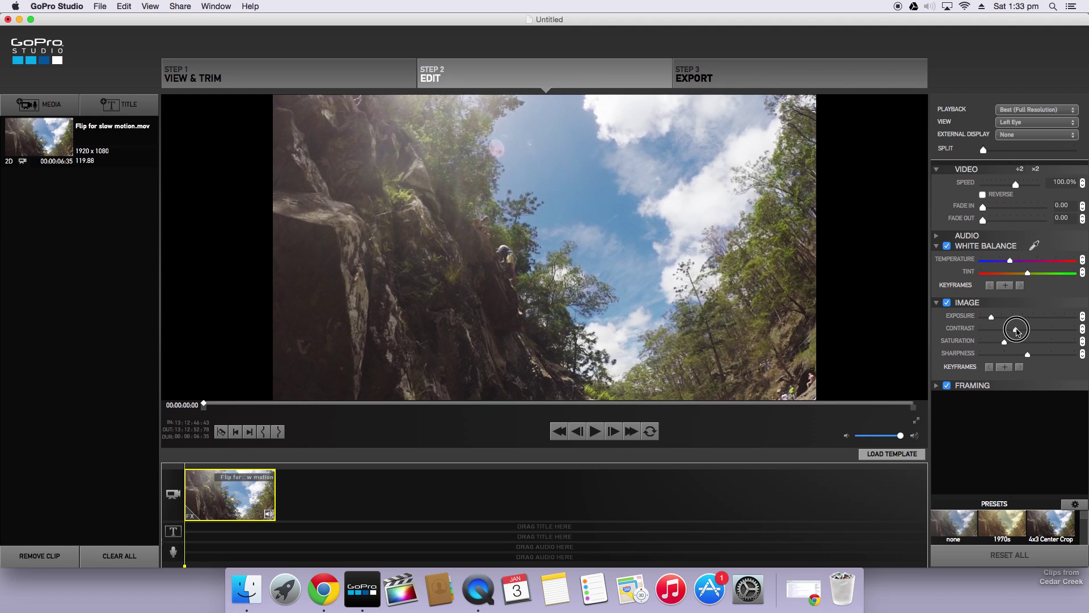
{"action": "left_click_drag", "start_coordinate": [1016, 332], "coordinate": [1005, 345]}
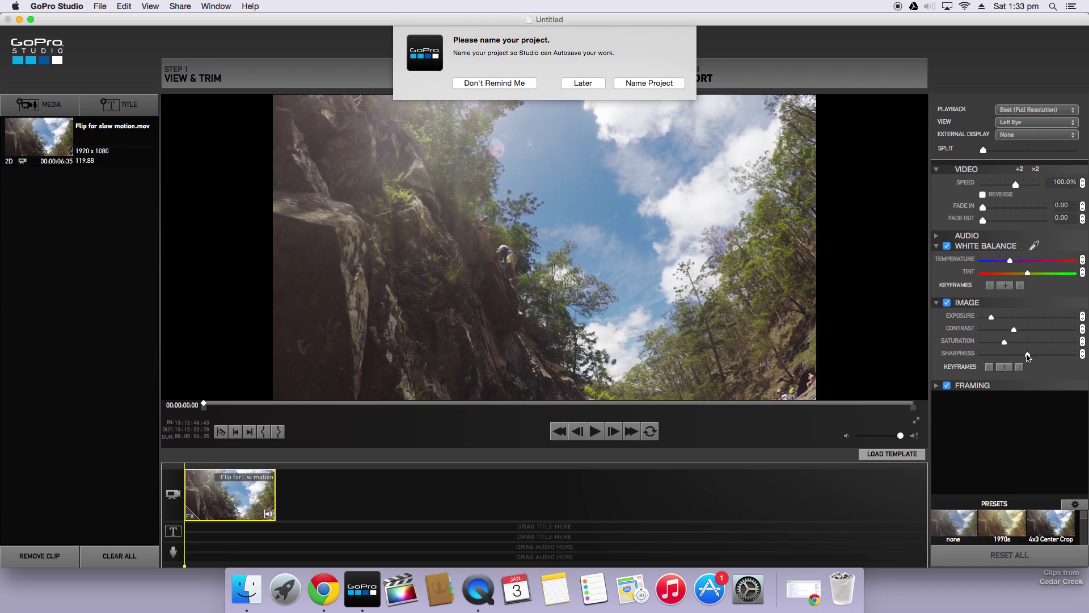
{"action": "left_click", "coordinate": [580, 86]}
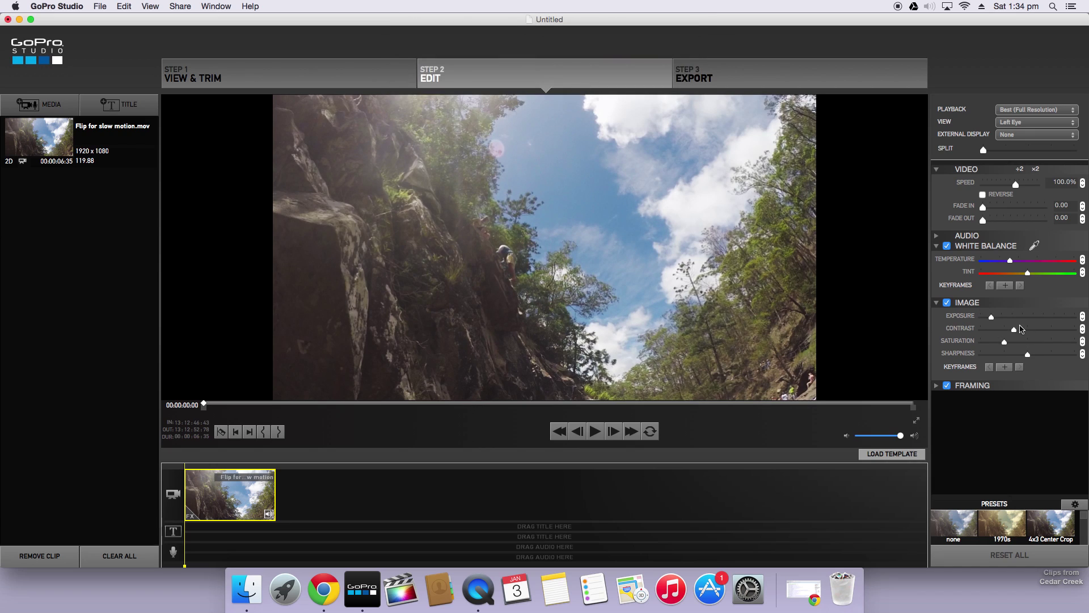
{"action": "left_click_drag", "start_coordinate": [1029, 356], "coordinate": [1051, 354]}
Warm the temperature slightly, nudge the tint, and compare before/after with the Split slider
{"action": "left_click_drag", "start_coordinate": [1010, 260], "coordinate": [1010, 262]}
{"action": "left_click_drag", "start_coordinate": [1030, 276], "coordinate": [1028, 275]}
{"action": "left_click_drag", "start_coordinate": [984, 152], "coordinate": [957, 172]}
Play the graded jump, scrub back, then open the Name Project save sheet
{"action": "left_click", "coordinate": [596, 432]}
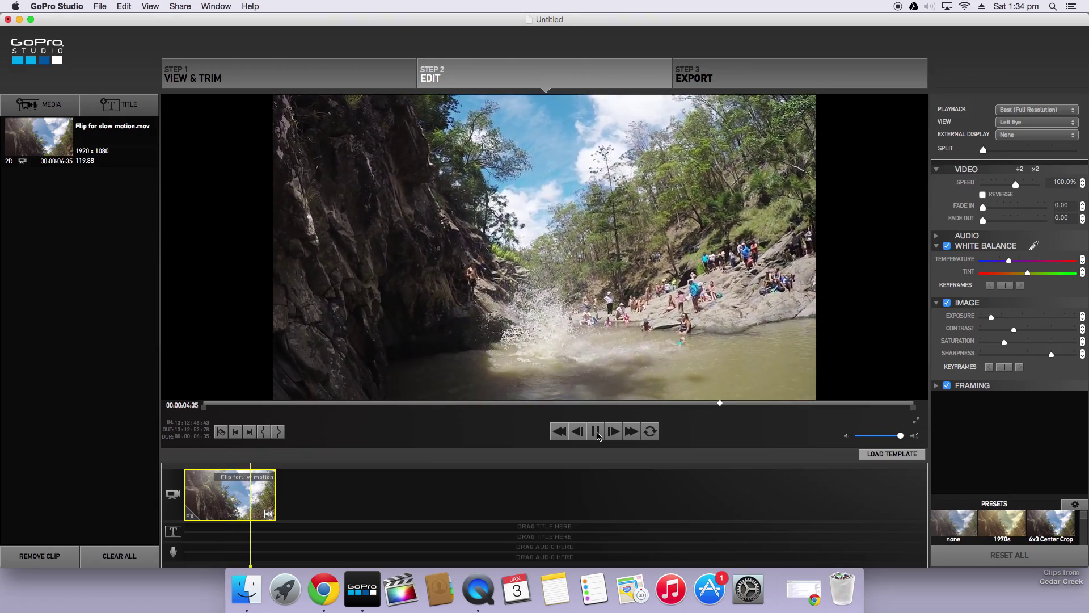
{"action": "left_click", "coordinate": [596, 431]}
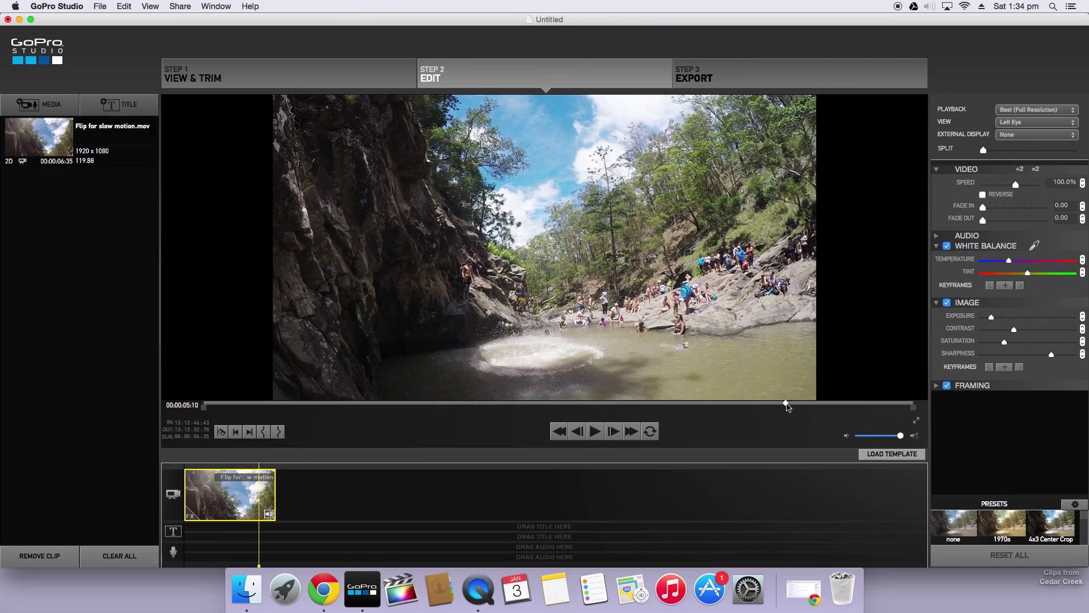
{"action": "left_click_drag", "start_coordinate": [786, 404], "coordinate": [357, 401]}
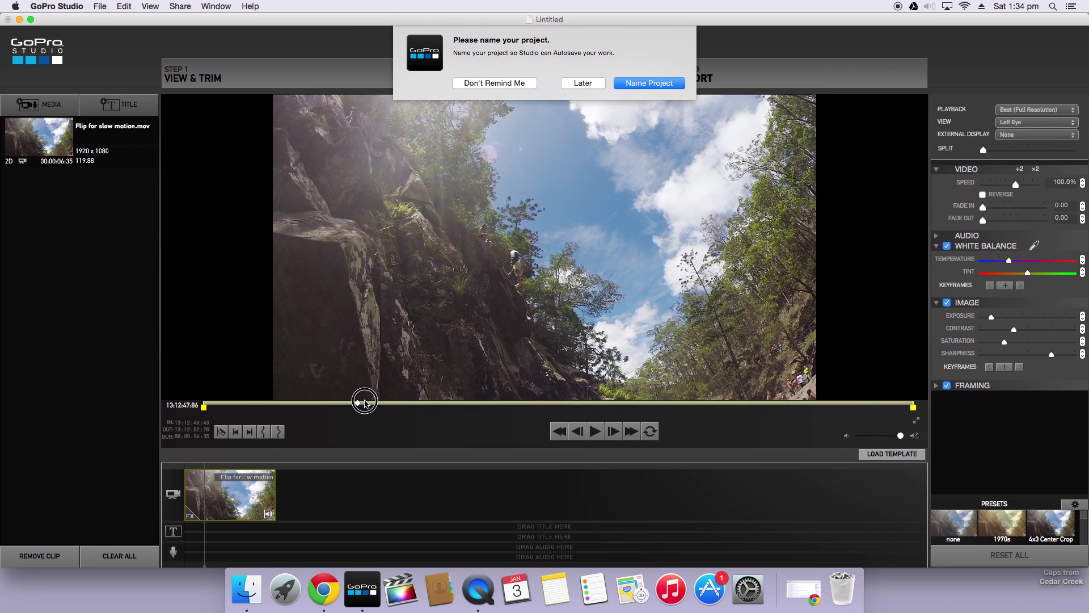
{"action": "left_click", "coordinate": [635, 84]}
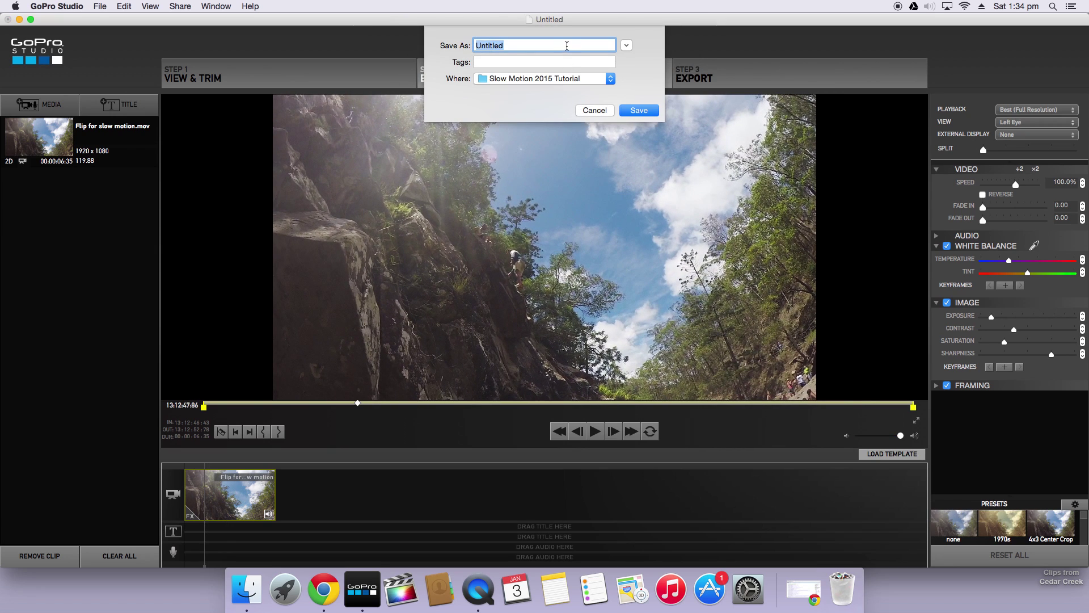
Save the project as Slow Motion Tutorial and make the first cut just before the jump
{"action": "type", "text": "Slow Motion Tutoria"}
{"action": "key", "text": "Return"}
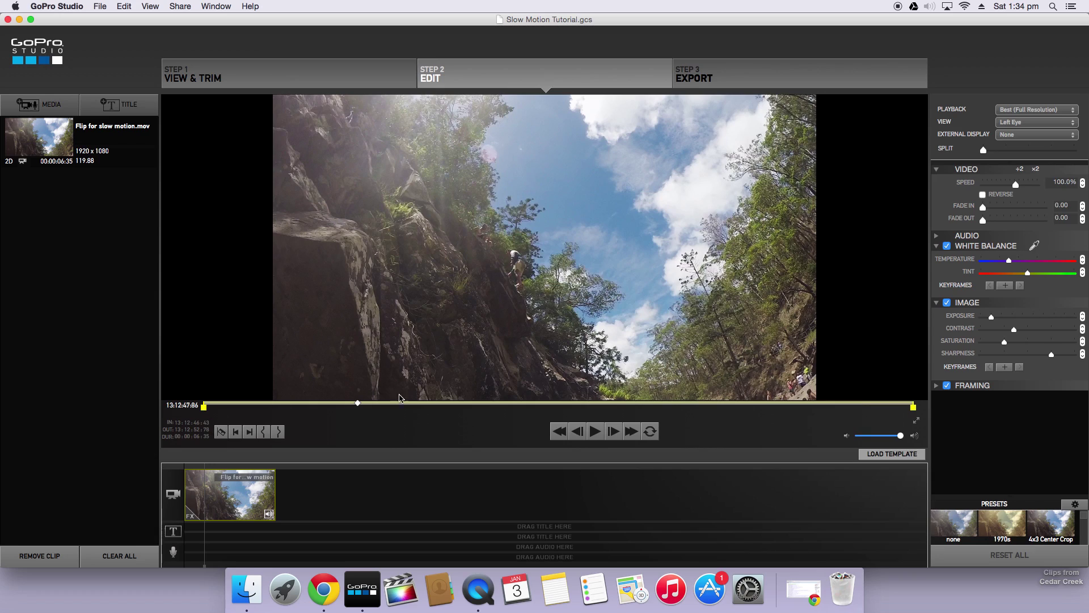
{"action": "left_click_drag", "start_coordinate": [360, 404], "coordinate": [469, 392]}
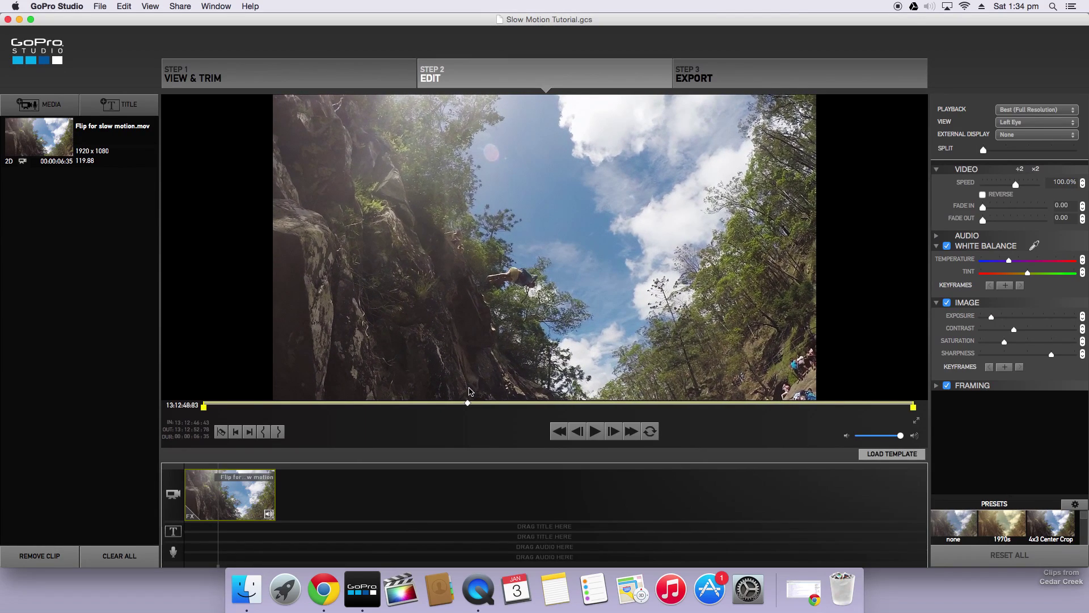
{"action": "left_click", "coordinate": [223, 433]}
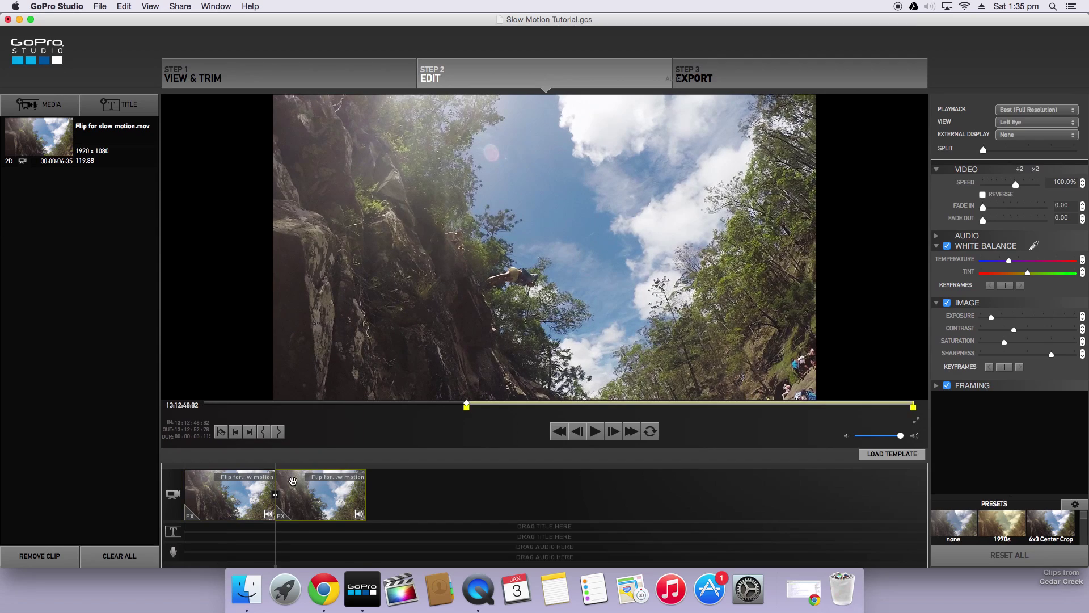
Make three more cuts through to the splash, leaving five clips, and return to the start
{"action": "left_click", "coordinate": [595, 432]}
{"action": "left_click", "coordinate": [595, 432]}
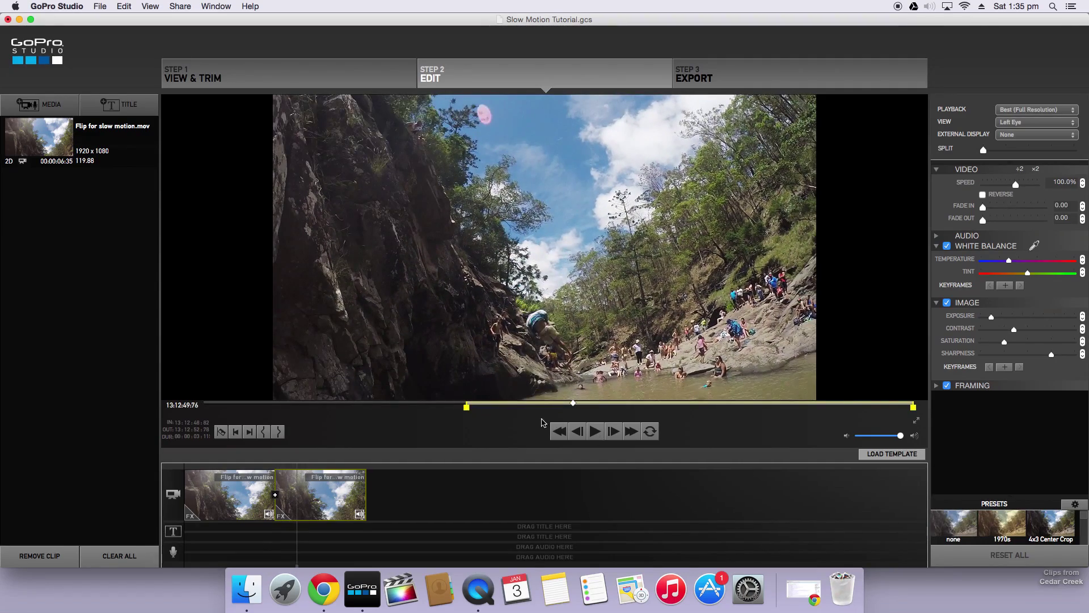
{"action": "left_click_drag", "start_coordinate": [572, 406], "coordinate": [535, 407]}
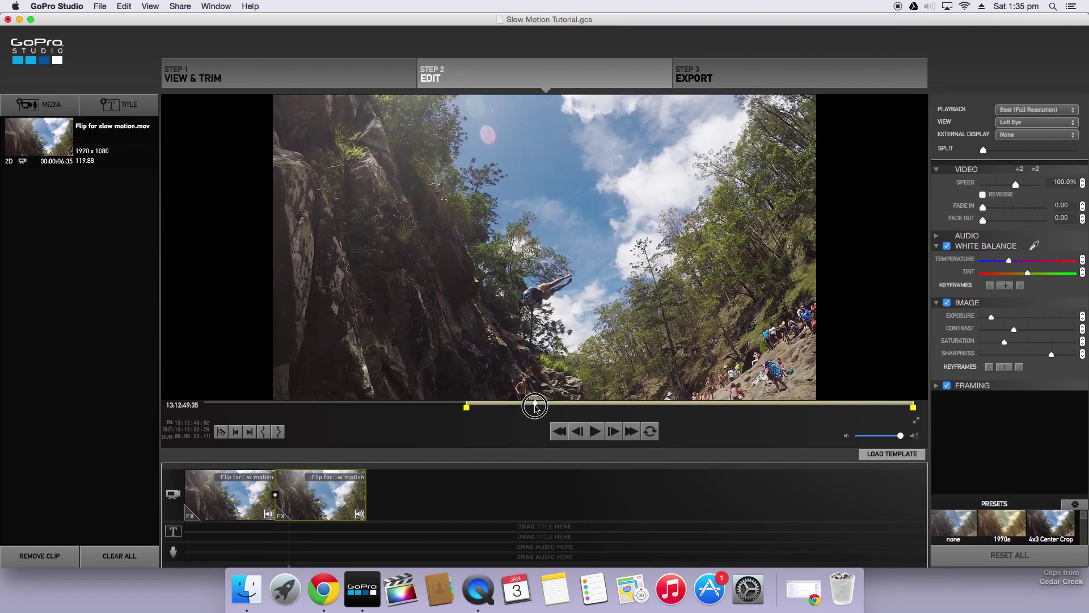
{"action": "left_click", "coordinate": [221, 432]}
{"action": "left_click", "coordinate": [596, 432]}
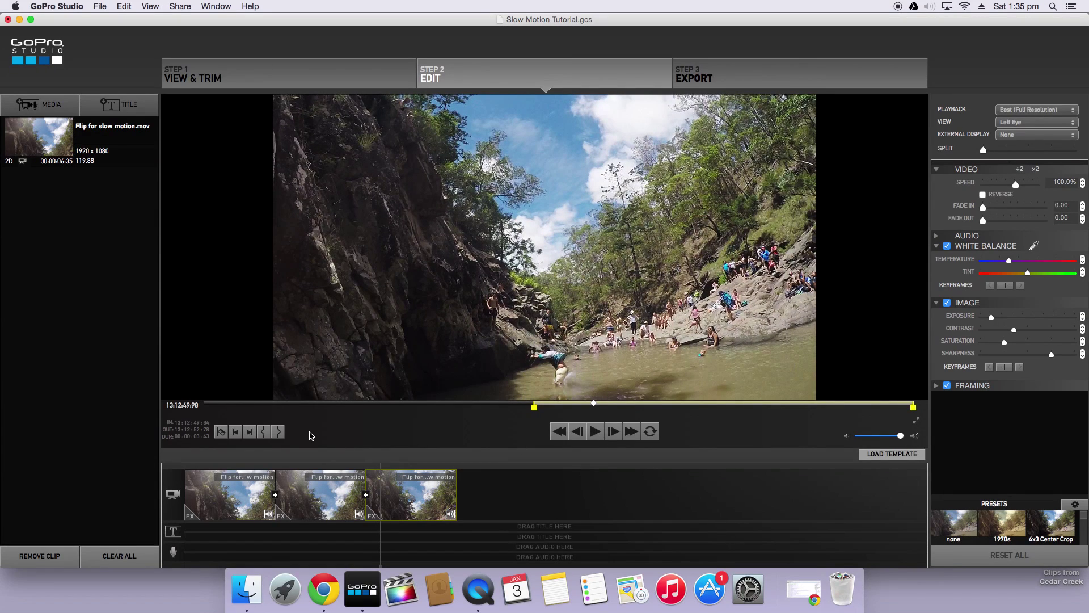
{"action": "left_click", "coordinate": [222, 433]}
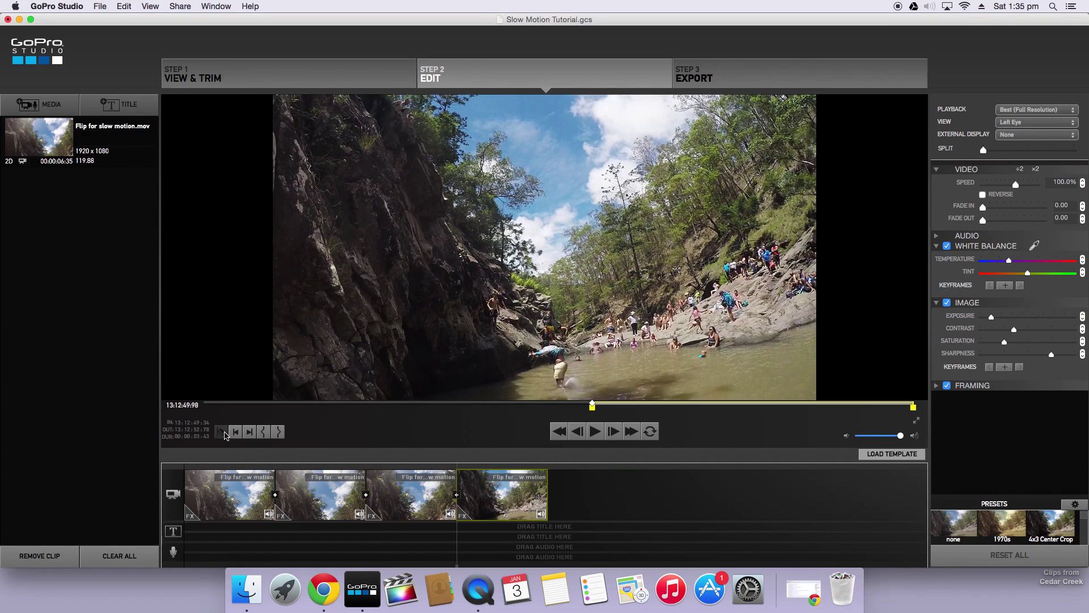
{"action": "left_click", "coordinate": [596, 432]}
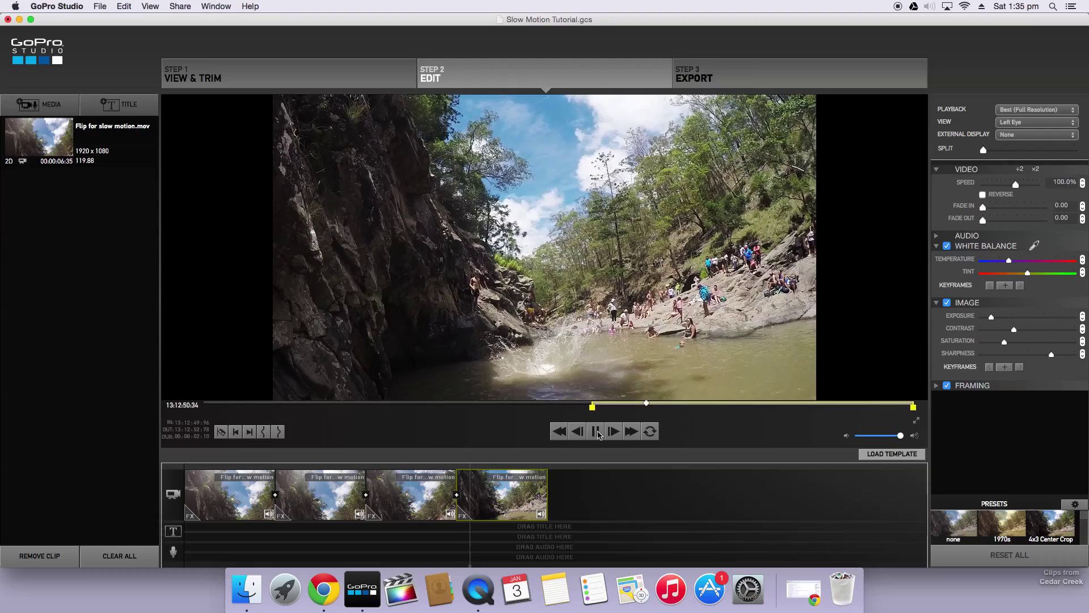
{"action": "left_click", "coordinate": [597, 432]}
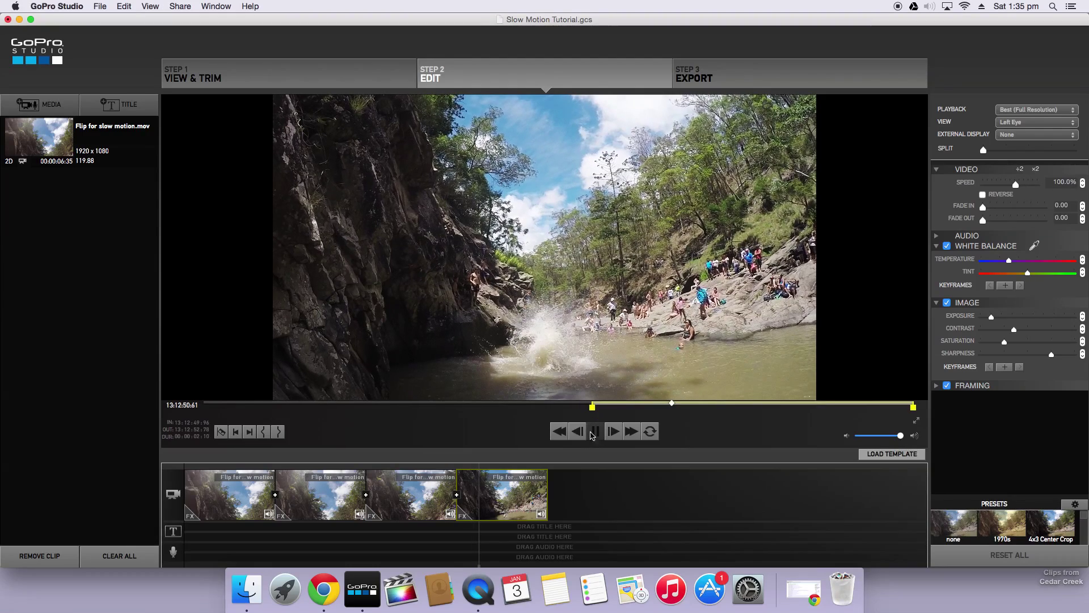
{"action": "left_click", "coordinate": [222, 433]}
{"action": "left_click_drag", "start_coordinate": [548, 559], "coordinate": [177, 534]}
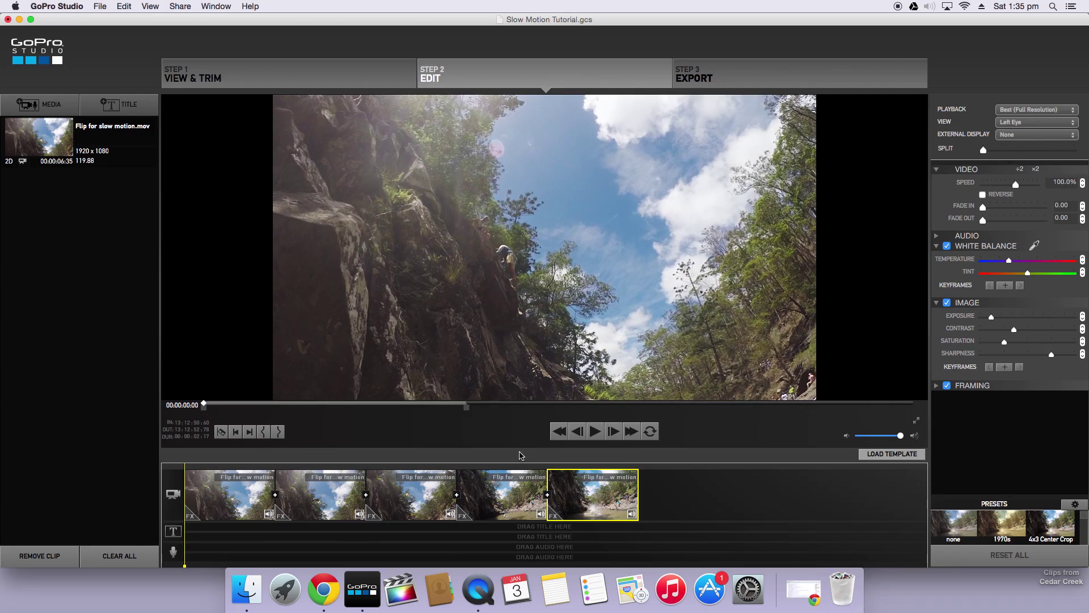
Play the split sequence, slow down the second clip's speed, and preview the slowed section
{"action": "left_click", "coordinate": [597, 433]}
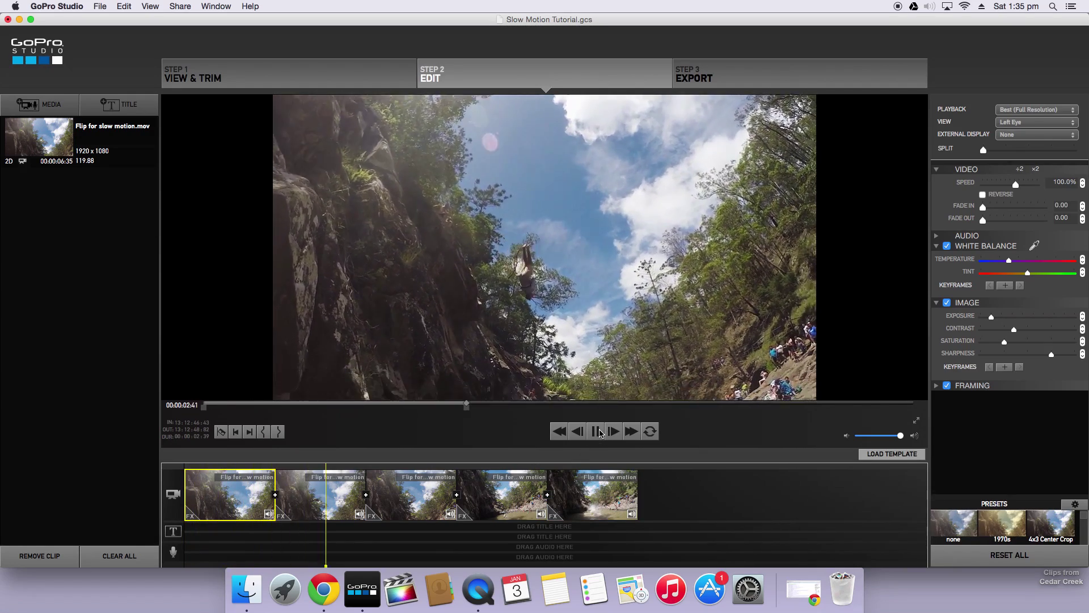
{"action": "left_click", "coordinate": [596, 432]}
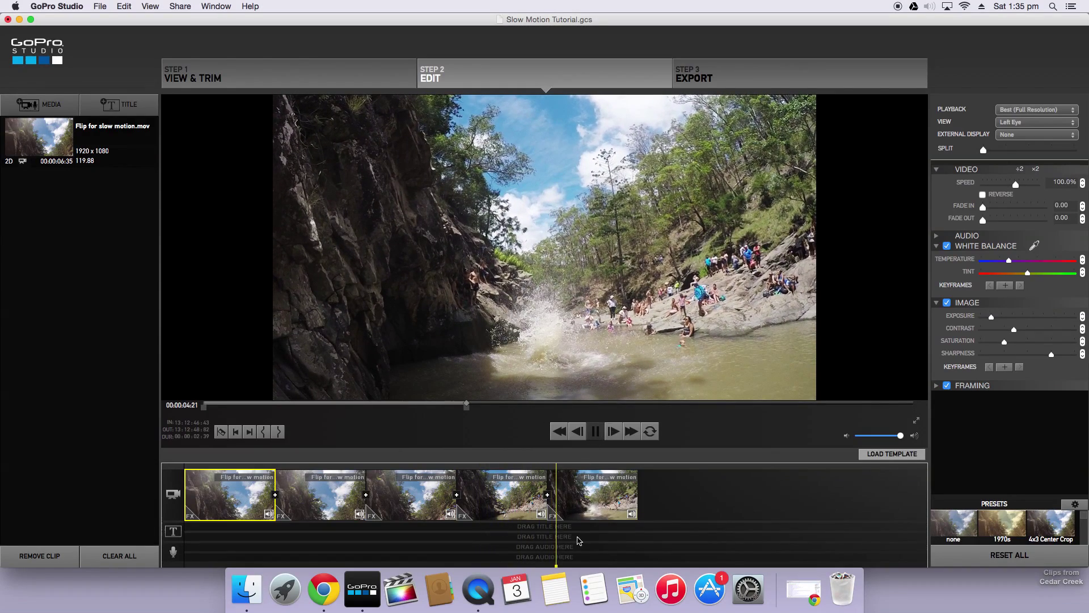
{"action": "left_click", "coordinate": [580, 542]}
{"action": "left_click", "coordinate": [448, 549]}
{"action": "left_click_drag", "start_coordinate": [448, 549], "coordinate": [322, 516]}
{"action": "left_click", "coordinate": [323, 508]}
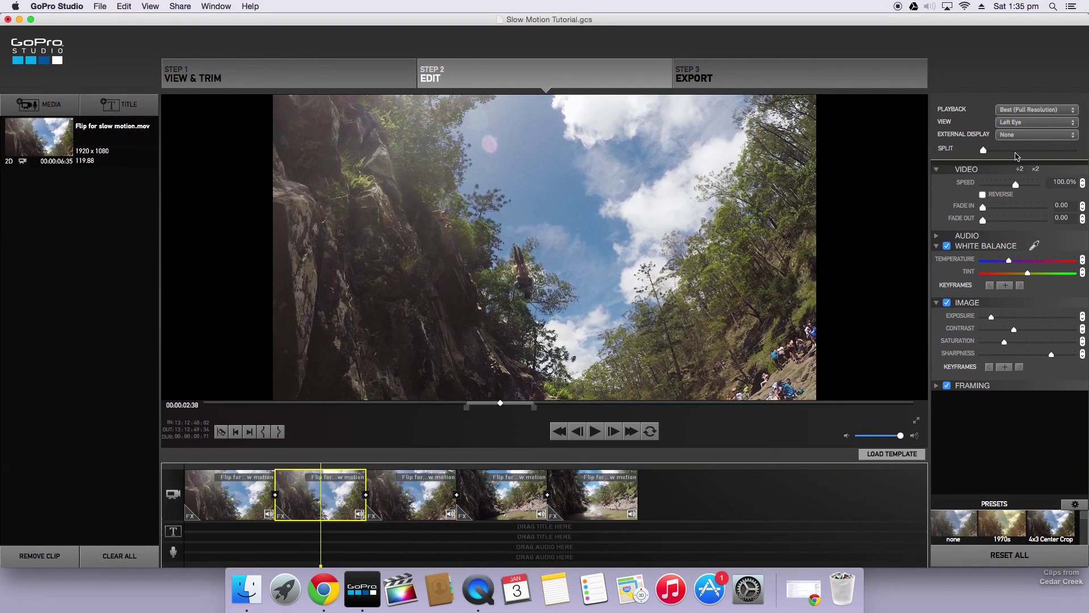
{"action": "left_click", "coordinate": [1055, 184]}
{"action": "key", "text": "Return"}
{"action": "left_click_drag", "start_coordinate": [317, 548], "coordinate": [266, 549]}
{"action": "left_click", "coordinate": [592, 431]}
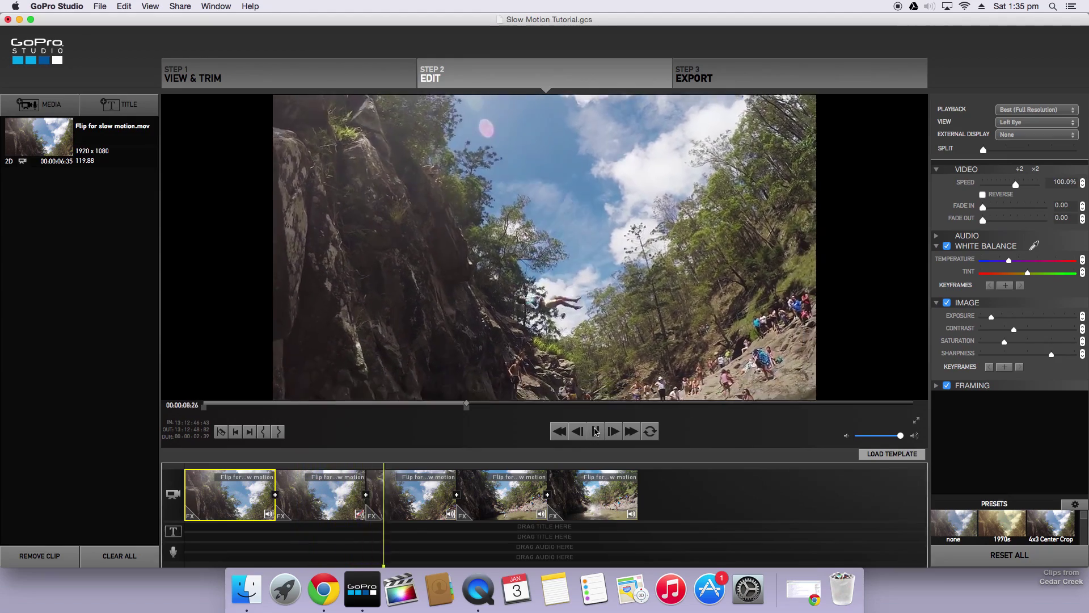
Set the fourth clip to 8.0% speed with Flux, preview the splash, then play the third clip
{"action": "left_click", "coordinate": [595, 432]}
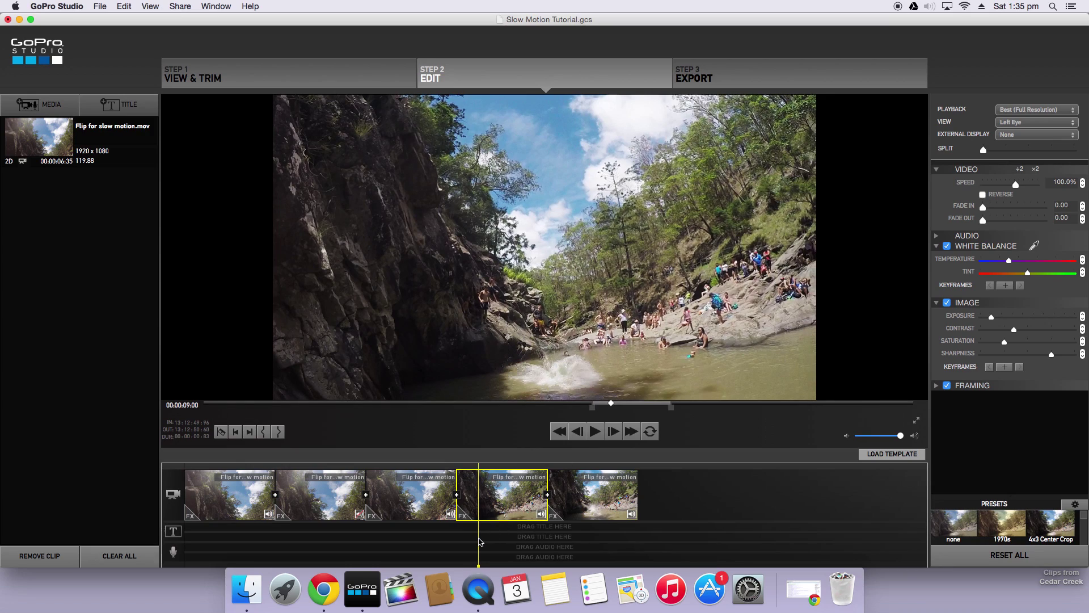
{"action": "mouse_move", "coordinate": [480, 542]}
{"action": "left_mouse_down"}
{"action": "mouse_move", "coordinate": [418, 538]}
{"action": "mouse_move", "coordinate": [468, 539]}
{"action": "left_mouse_up"}
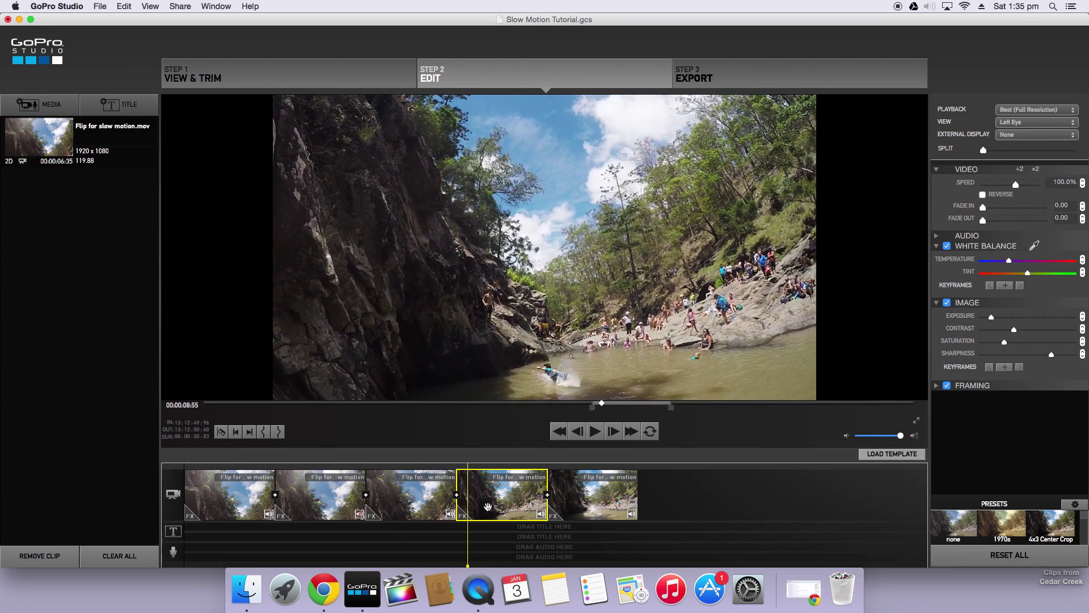
{"action": "left_click", "coordinate": [1062, 182]}
{"action": "type", "text": "8.0%"}
{"action": "key", "text": "Return"}
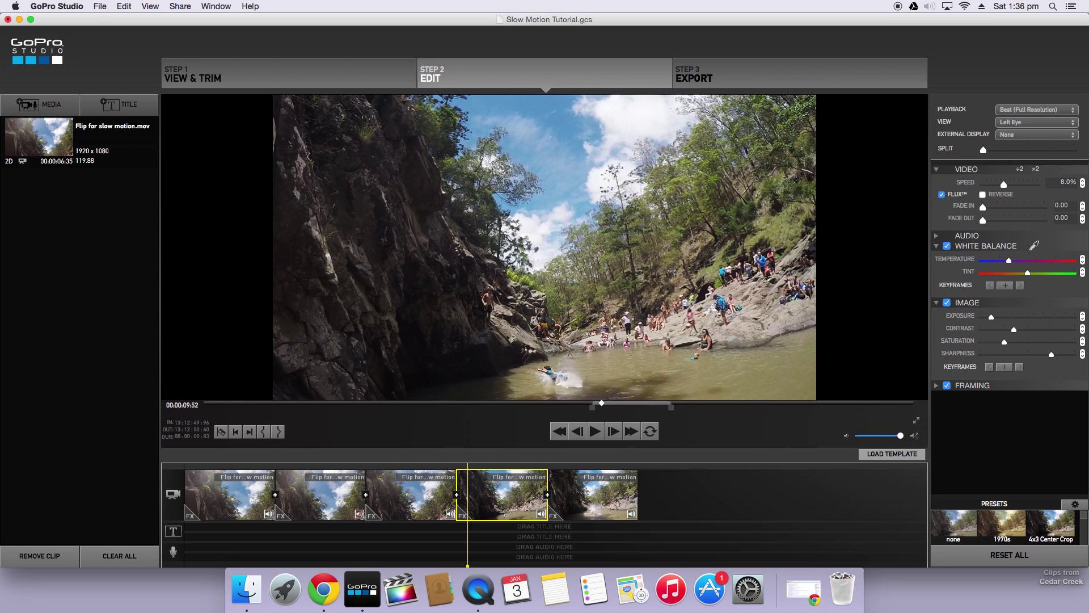
{"action": "left_click", "coordinate": [596, 431]}
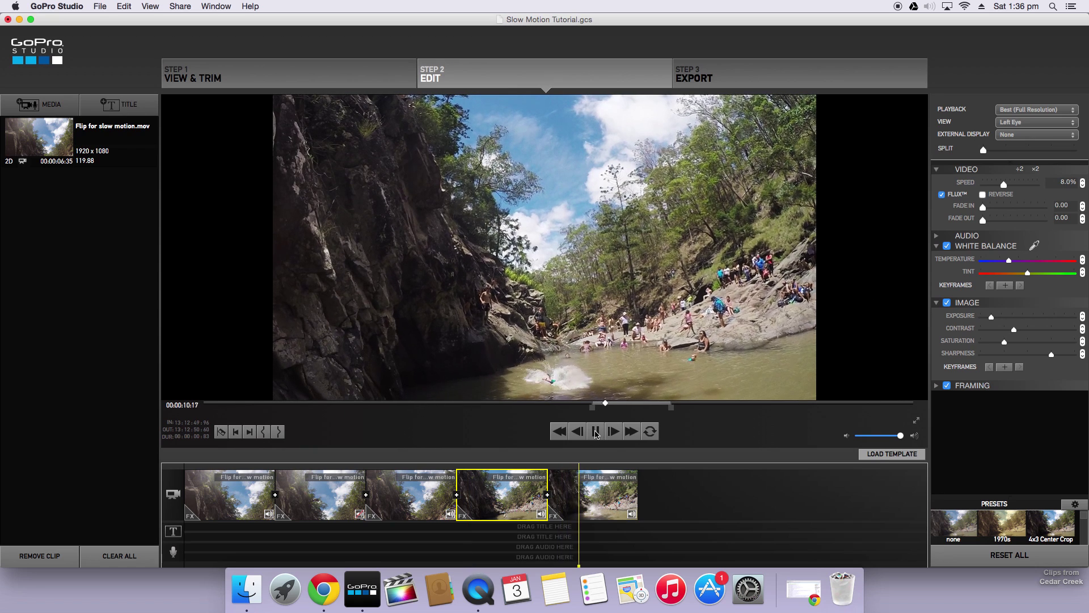
{"action": "left_click", "coordinate": [596, 431]}
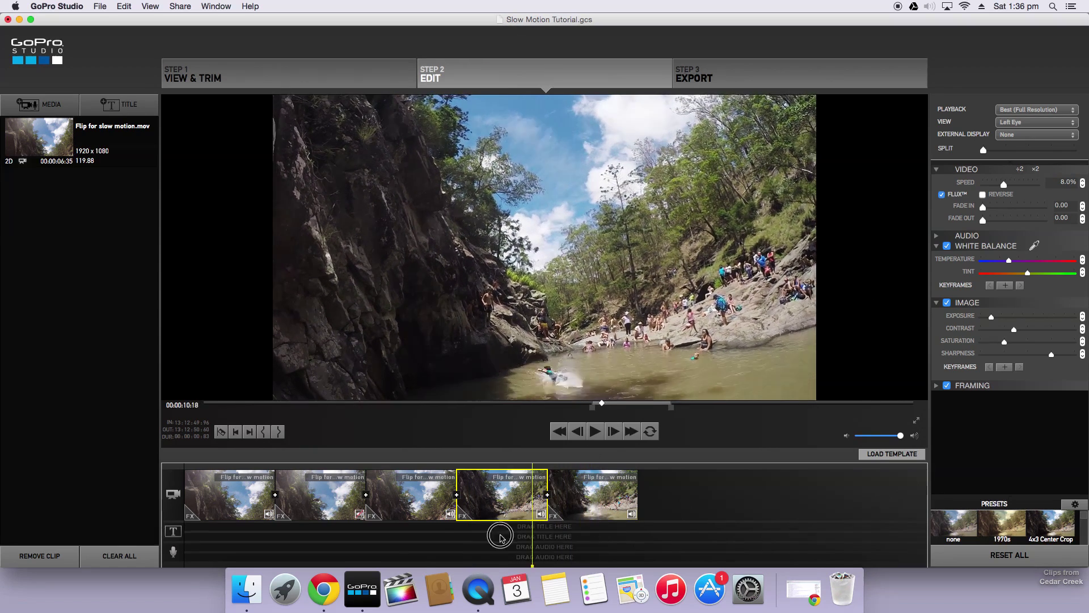
{"action": "left_click", "coordinate": [420, 537]}
{"action": "left_click", "coordinate": [595, 432]}
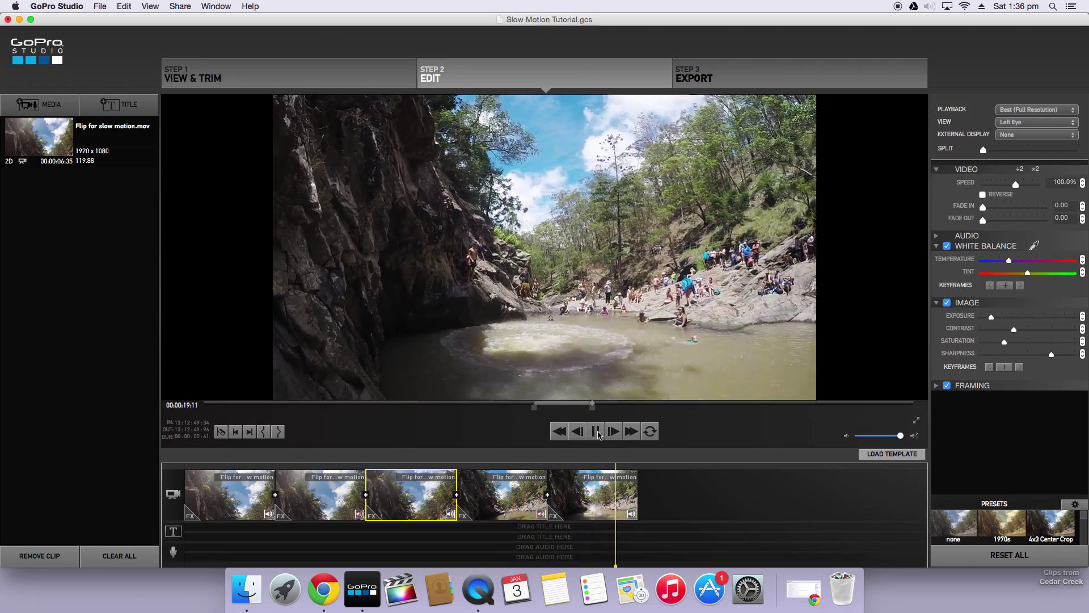
{"action": "left_click", "coordinate": [634, 530]}
{"action": "left_click_drag", "start_coordinate": [636, 529], "coordinate": [163, 590]}
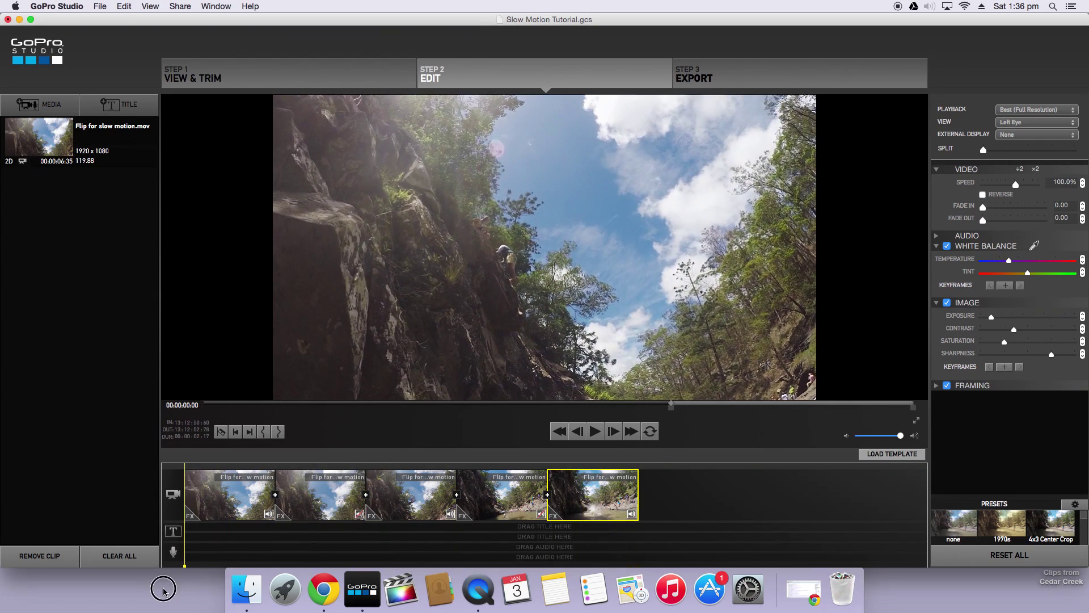
{"action": "left_click", "coordinate": [600, 433]}
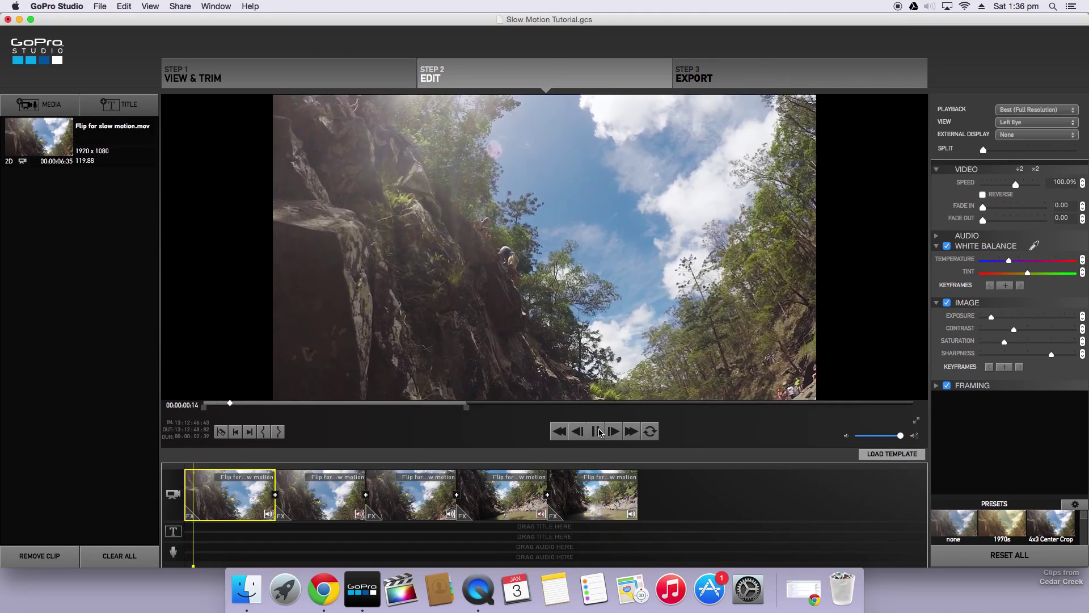
{"action": "left_click", "coordinate": [595, 431]}
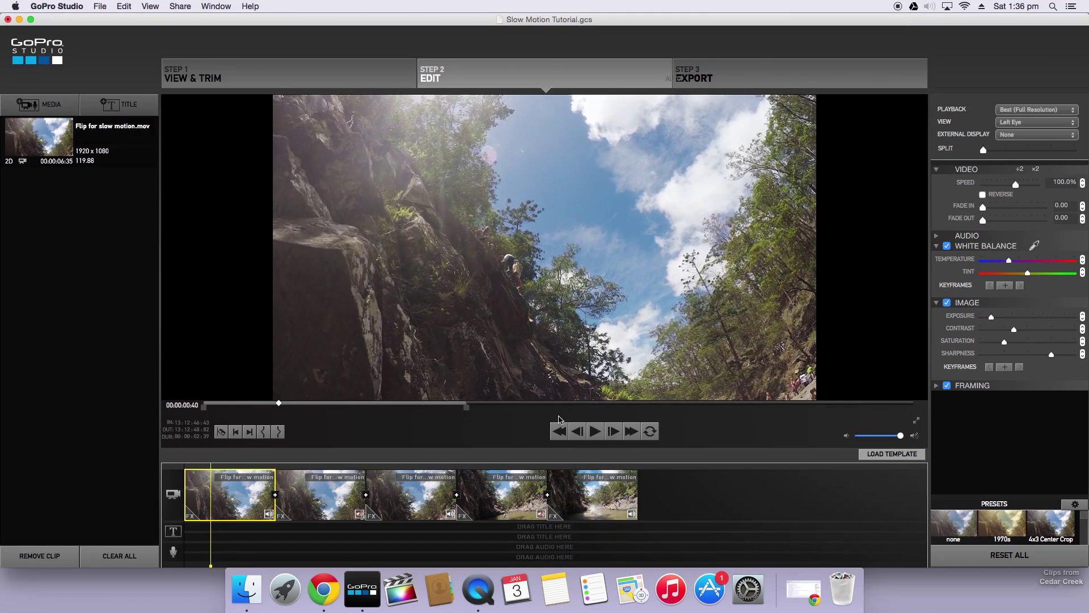
Name the export 'Slow Motion Flip', pick the HD 1080p preset and enable Flux
{"action": "left_click", "coordinate": [704, 76]}
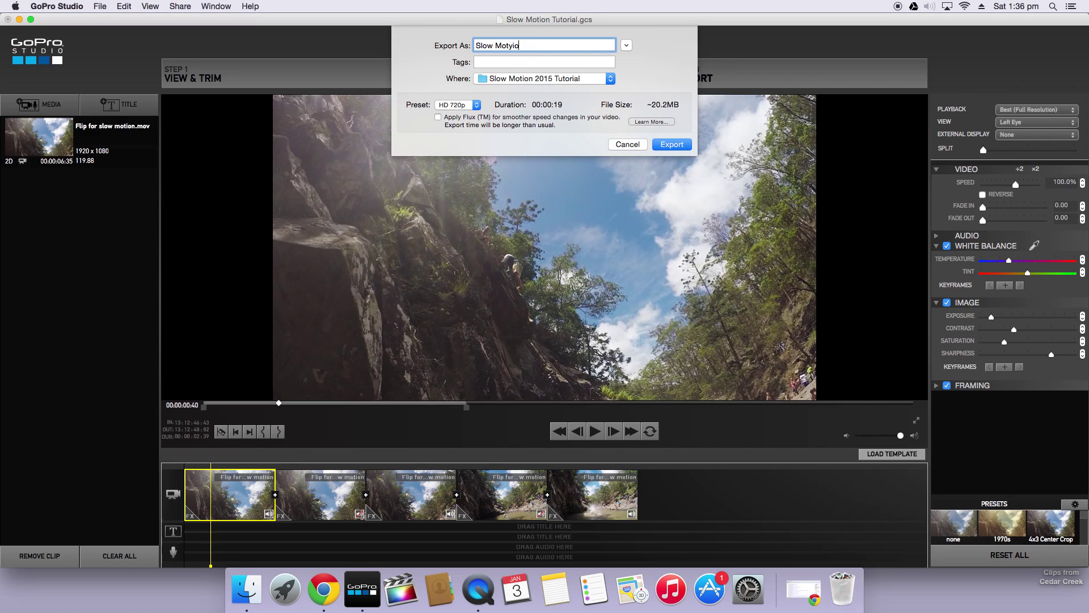
{"action": "key", "text": "BackSpace"}
{"action": "key", "text": "BackSpace"}
{"action": "type", "text": "n Flip"}
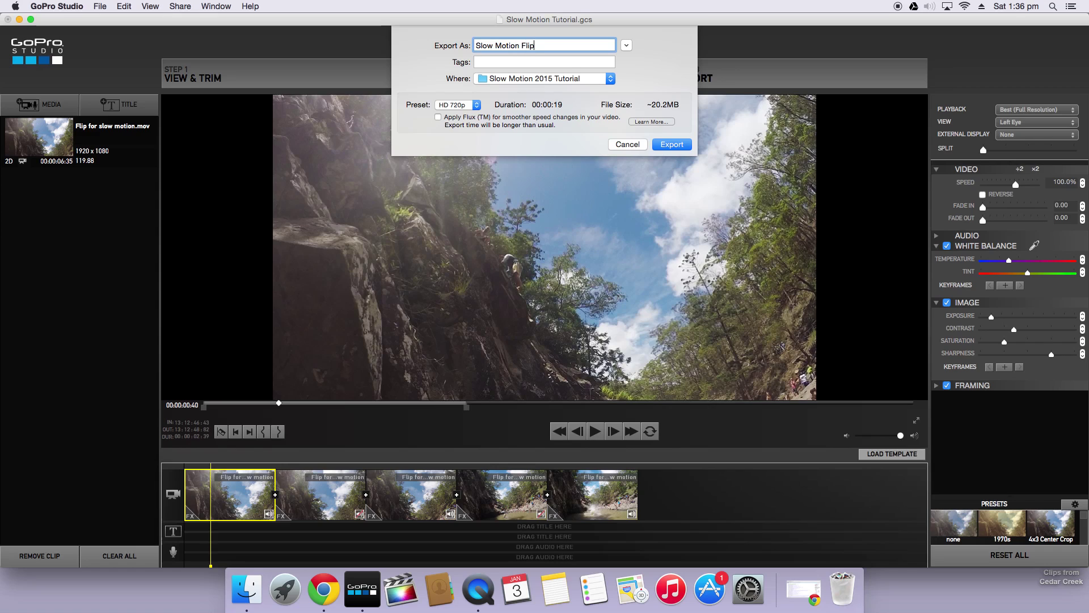
{"action": "left_click", "coordinate": [476, 105]}
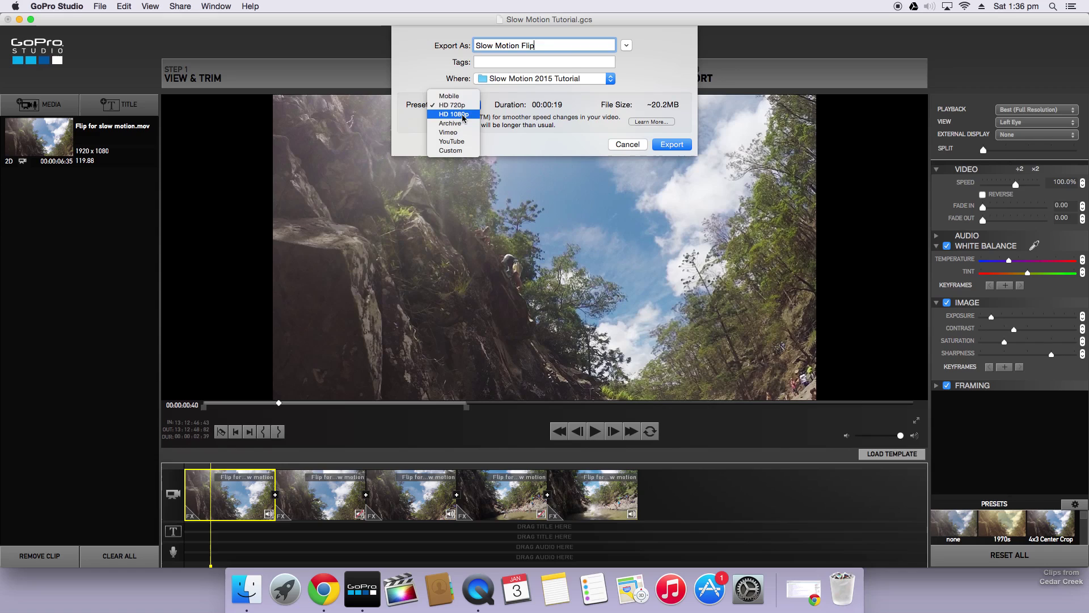
{"action": "left_click", "coordinate": [462, 115]}
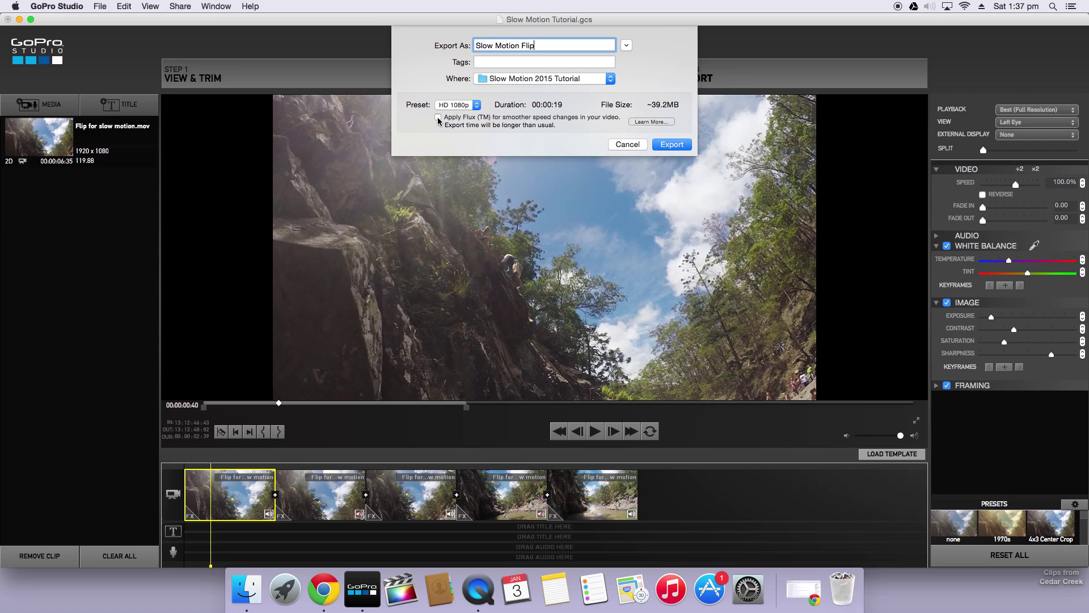
{"action": "left_click", "coordinate": [438, 118]}
Switch to Custom settings, raise quality to 45.5 mbps, and set frame rate to Source (59.94p)
{"action": "left_click", "coordinate": [465, 106]}
{"action": "left_click", "coordinate": [463, 142]}
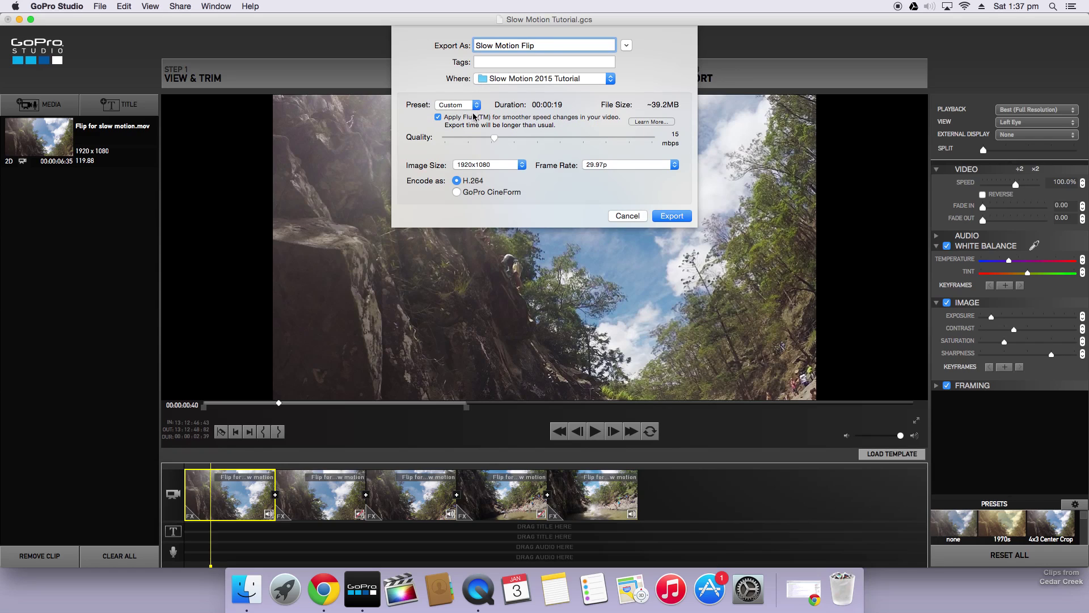
{"action": "left_click_drag", "start_coordinate": [493, 140], "coordinate": [601, 136]}
{"action": "left_click", "coordinate": [610, 164]}
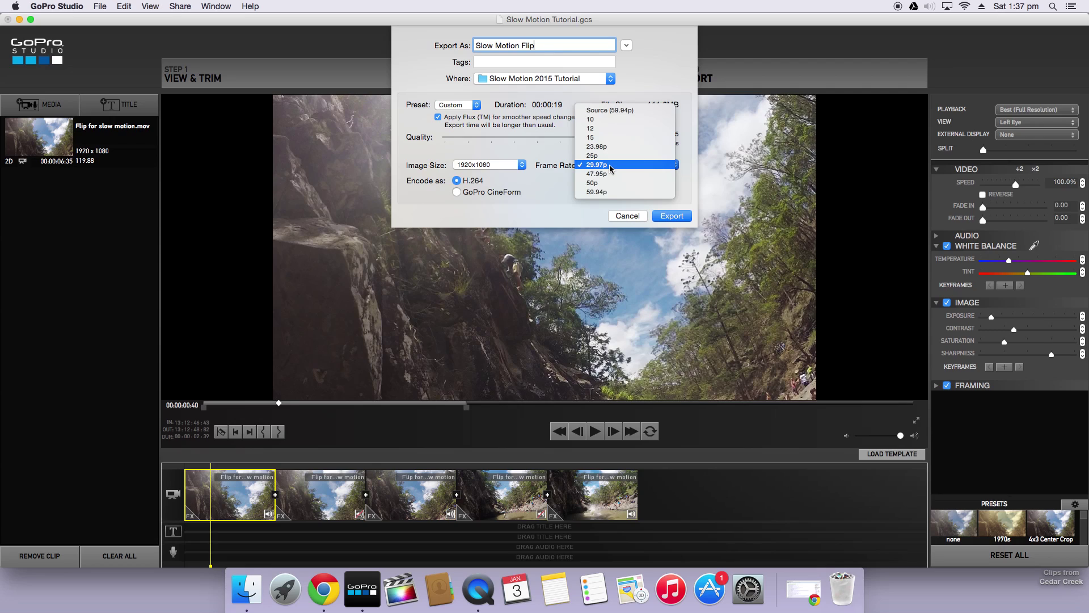
{"action": "left_click", "coordinate": [590, 111]}
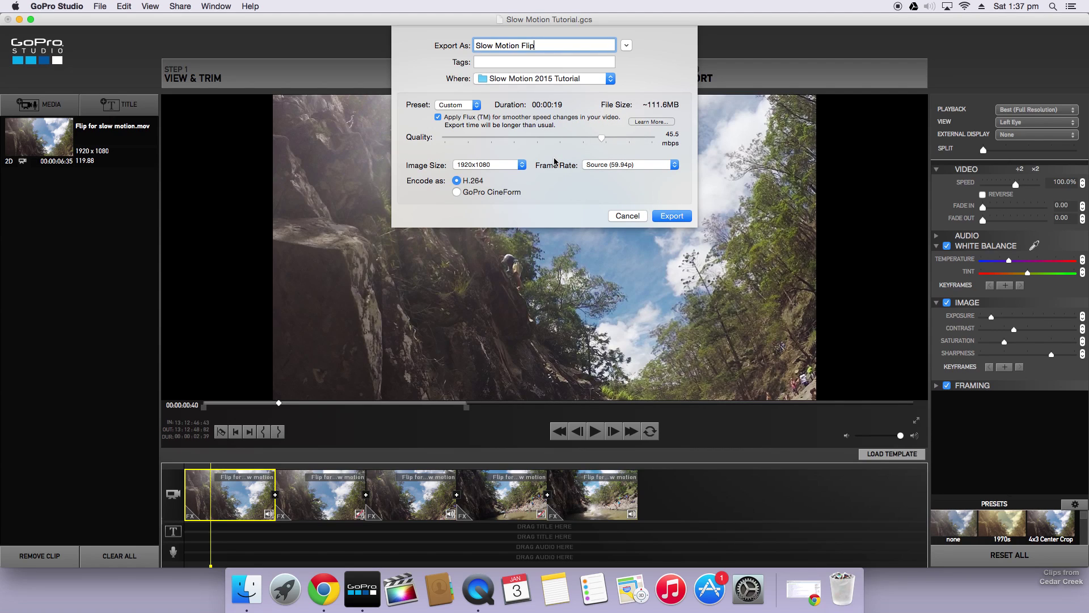
{"action": "left_click", "coordinate": [606, 166]}
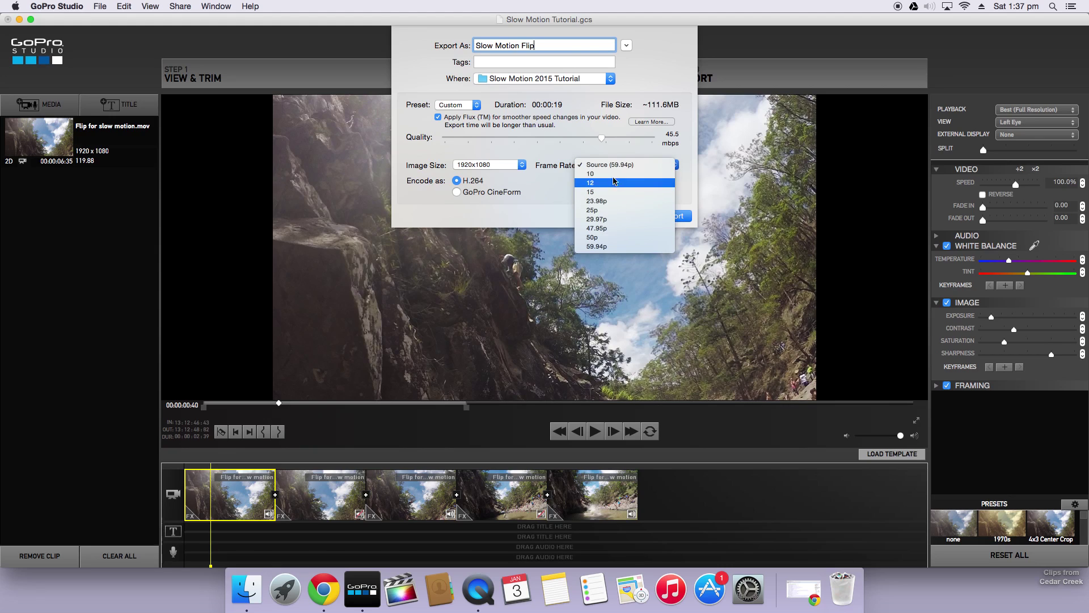
{"action": "left_click", "coordinate": [606, 164]}
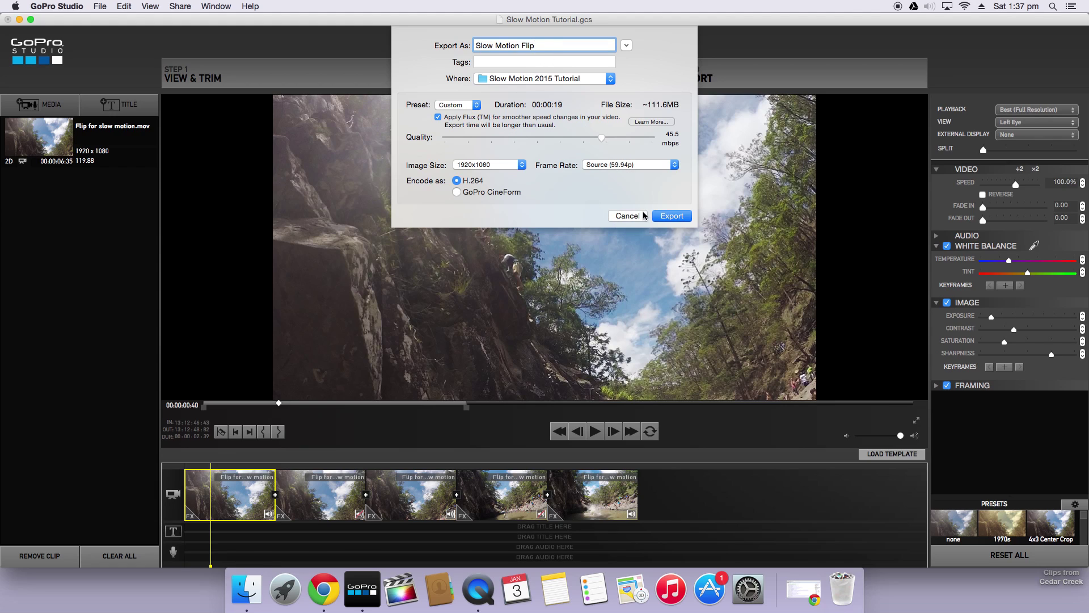
Export the video, then select Slow Motion Flip.mov in the Slow Motion 2015 Tutorial folder in Finder
{"action": "left_click", "coordinate": [672, 217]}
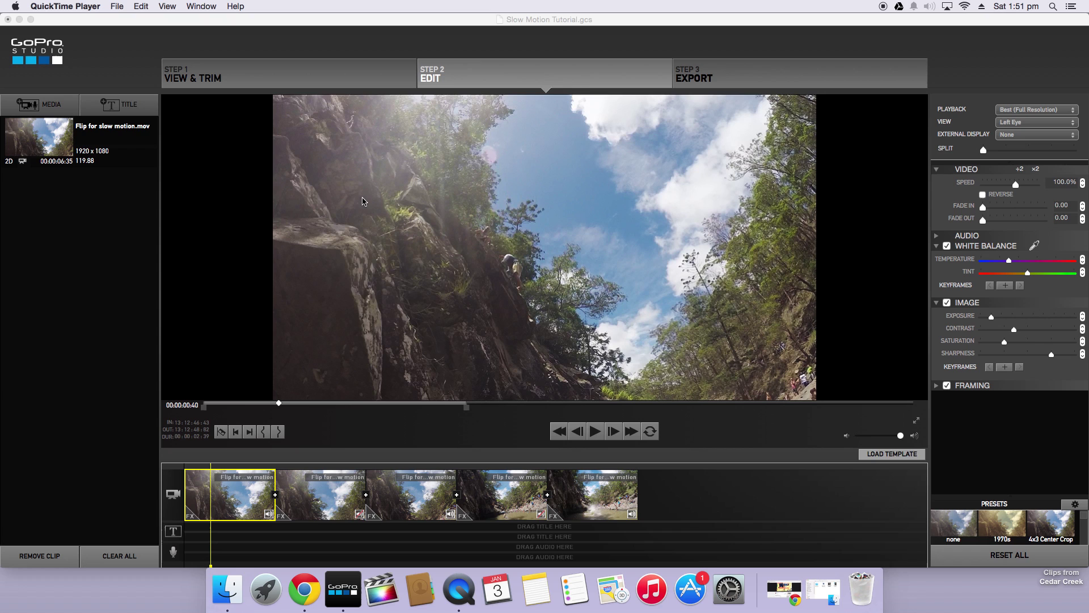
{"action": "left_click", "coordinate": [226, 593]}
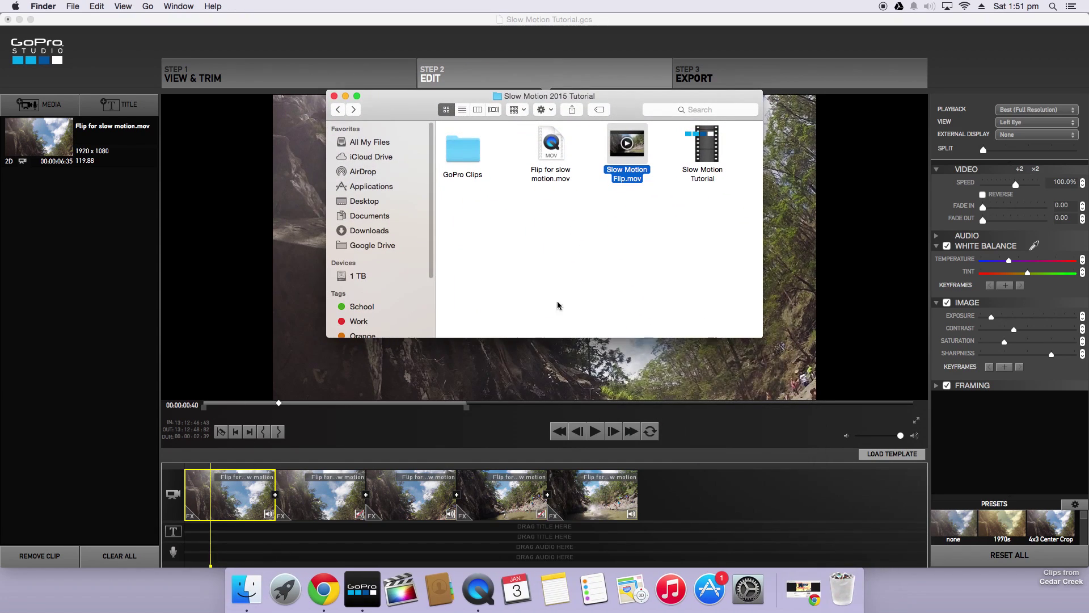
{"action": "left_click", "coordinate": [574, 227]}
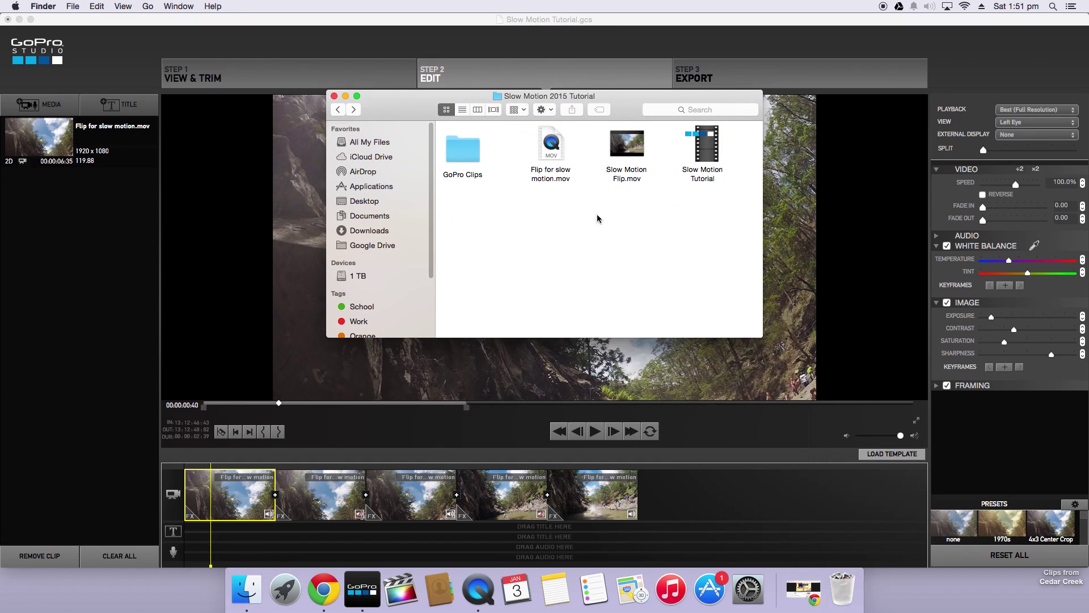
{"action": "left_click", "coordinate": [639, 153]}
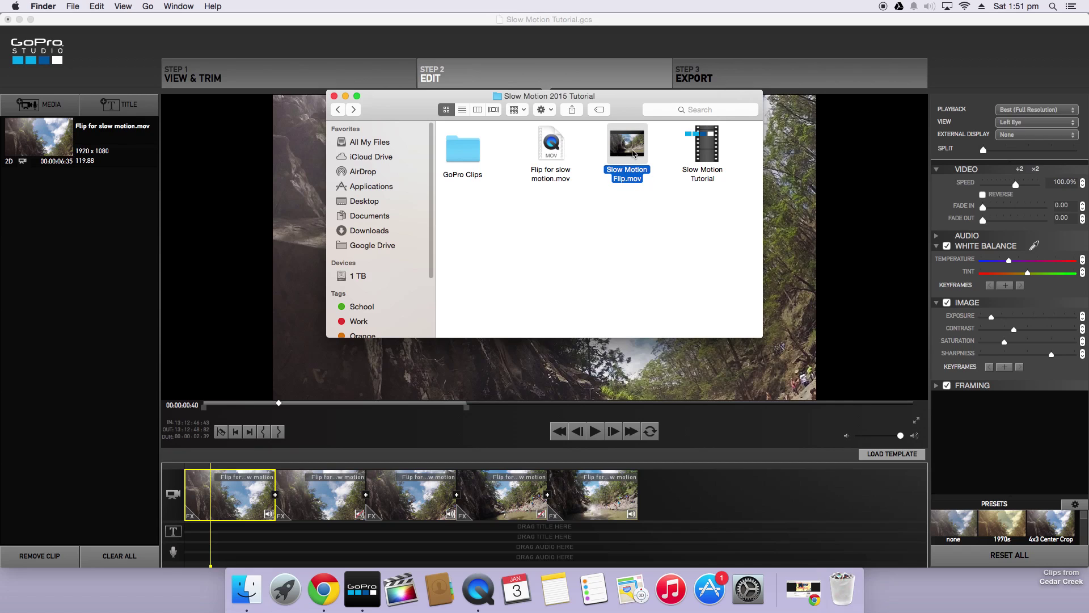
{"action": "double_click", "coordinate": [627, 145]}
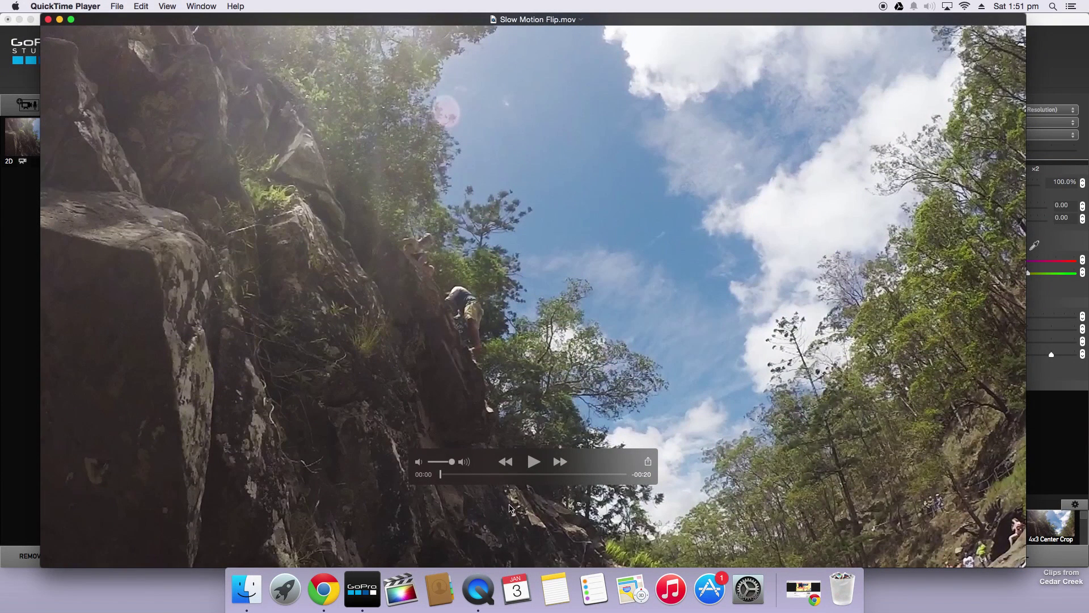
{"action": "left_click", "coordinate": [532, 461]}
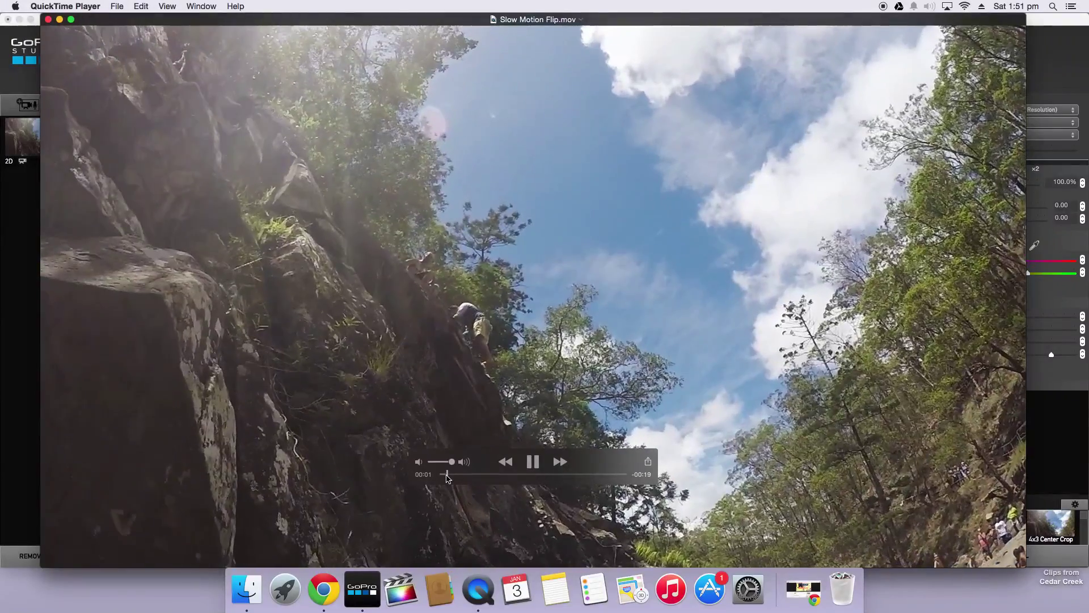
{"action": "left_click_drag", "start_coordinate": [446, 475], "coordinate": [535, 466]}
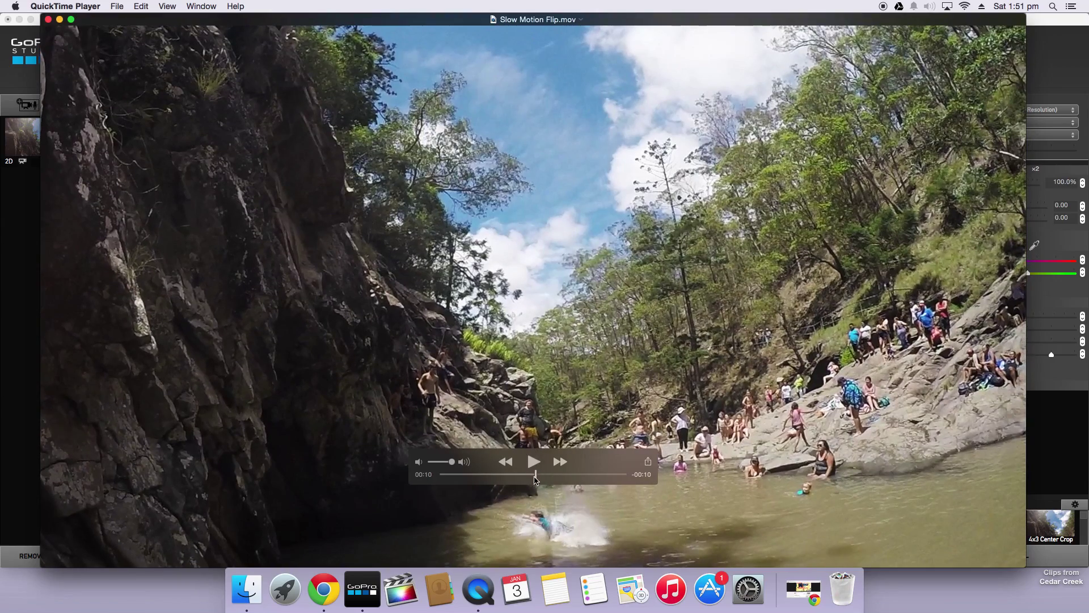
{"action": "left_click", "coordinate": [441, 472]}
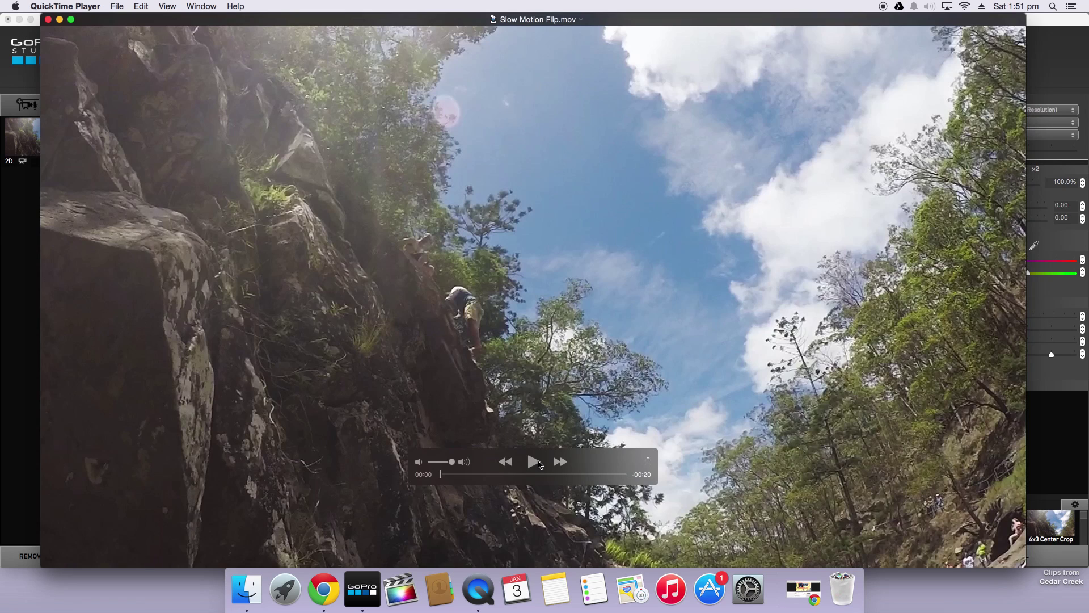
{"action": "left_click", "coordinate": [48, 20]}
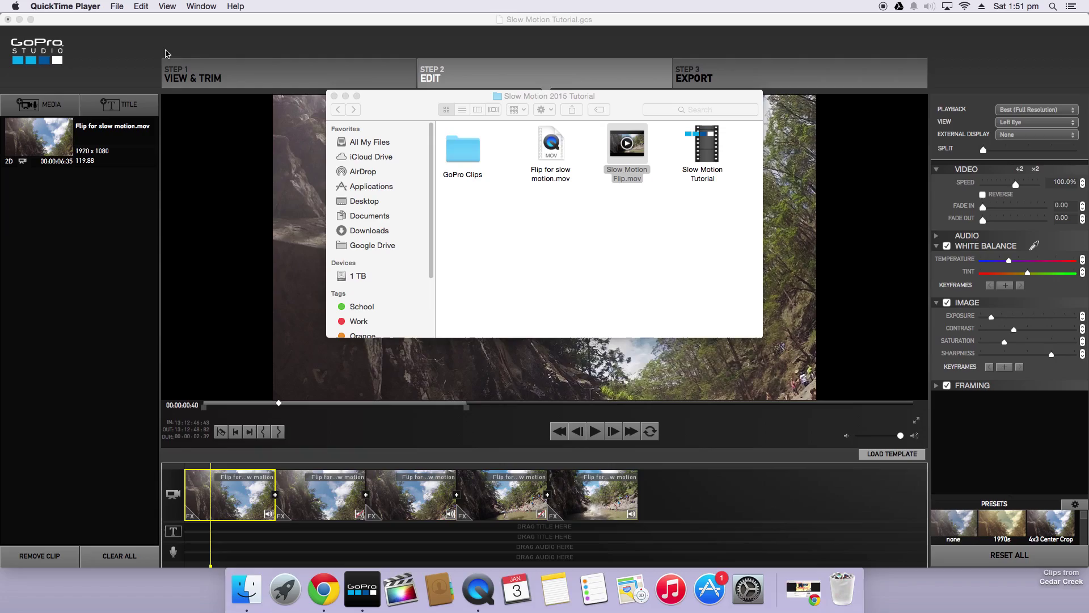